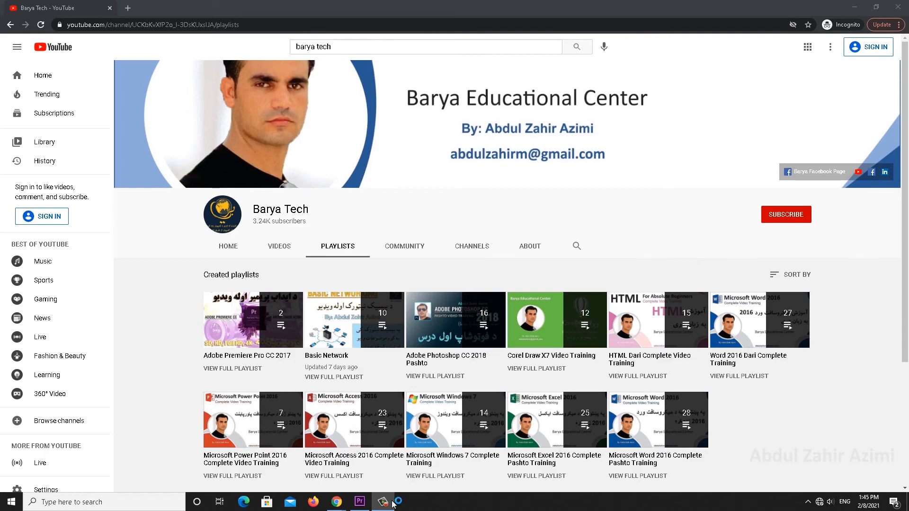
Switch to Adobe Premiere Pro.
{"action": "left_click", "coordinate": [360, 502]}
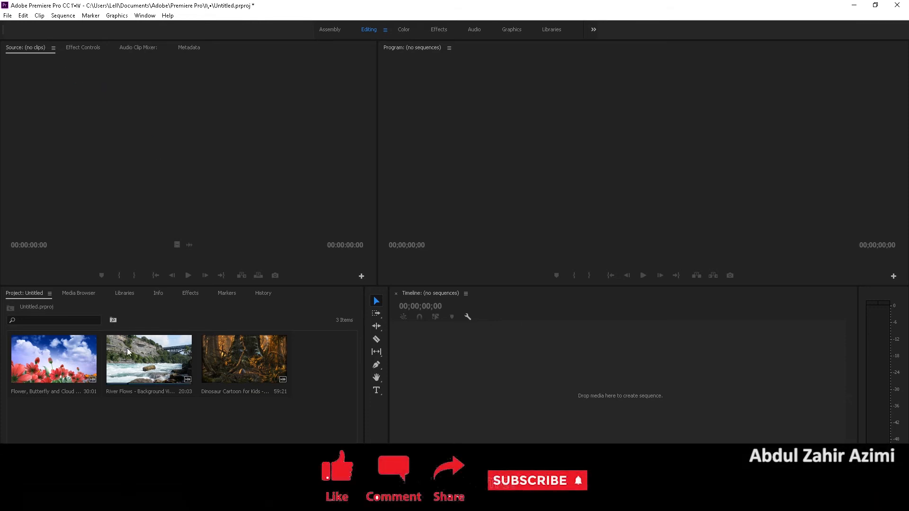
{"action": "left_click", "coordinate": [191, 425]}
{"action": "double_click", "coordinate": [191, 425]}
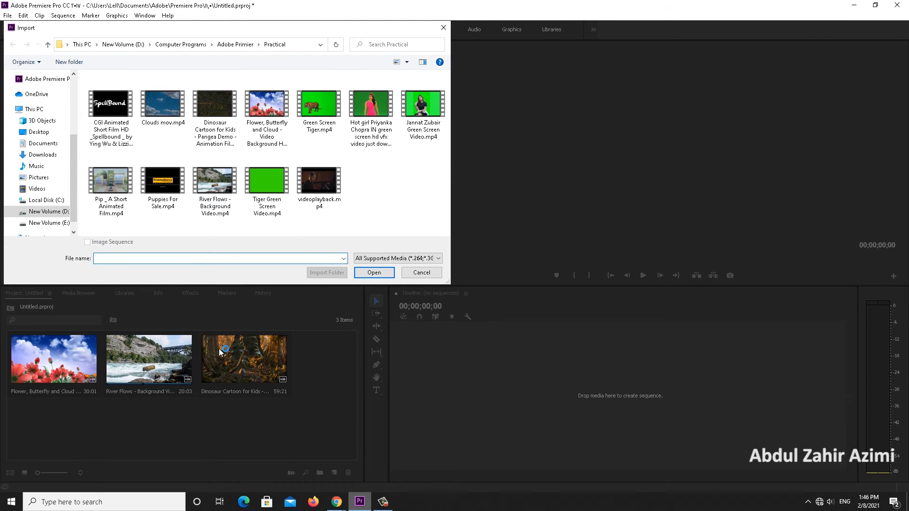
{"action": "left_click", "coordinate": [421, 272]}
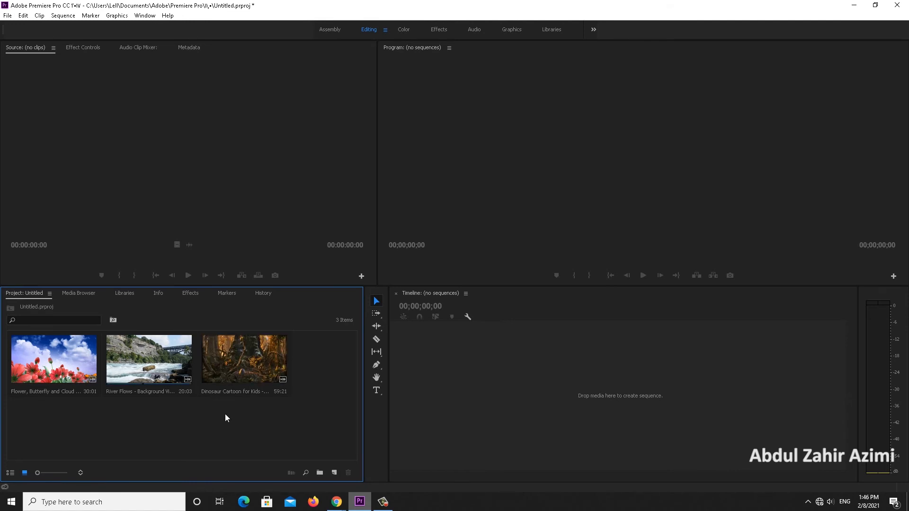
Load the Flower, Butterfly and Cloud clip and the River Flows clip into the Source monitor.
{"action": "double_click", "coordinate": [75, 362]}
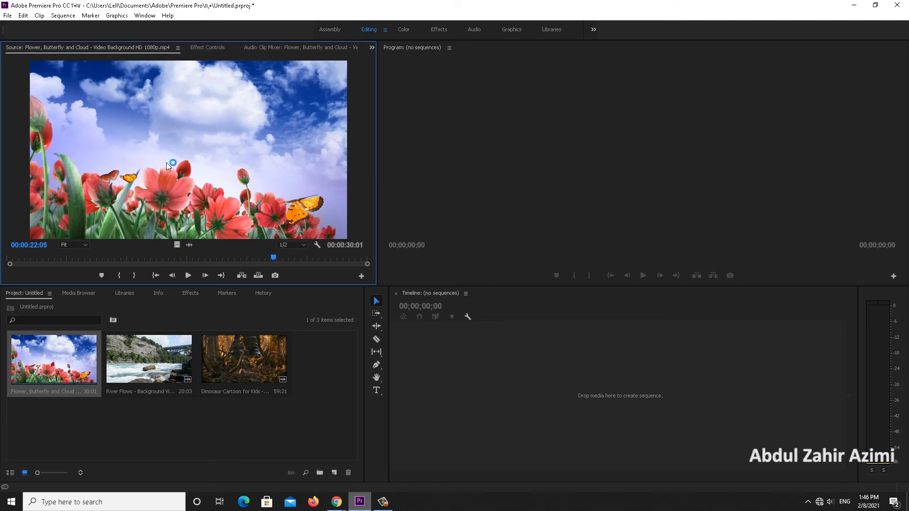
{"action": "double_click", "coordinate": [171, 379]}
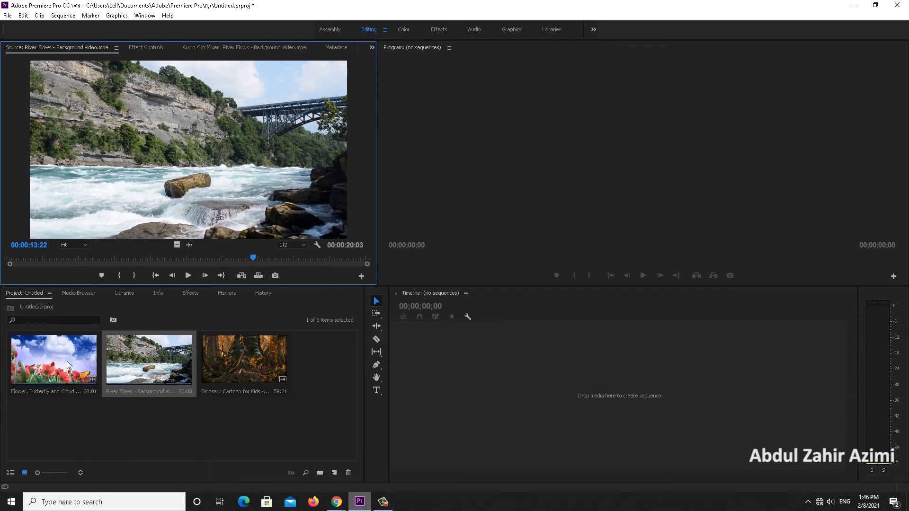
Switch the Source monitor between the two loaded clips, ending on the Flower, Butterfly and Cloud clip.
{"action": "left_click", "coordinate": [116, 47]}
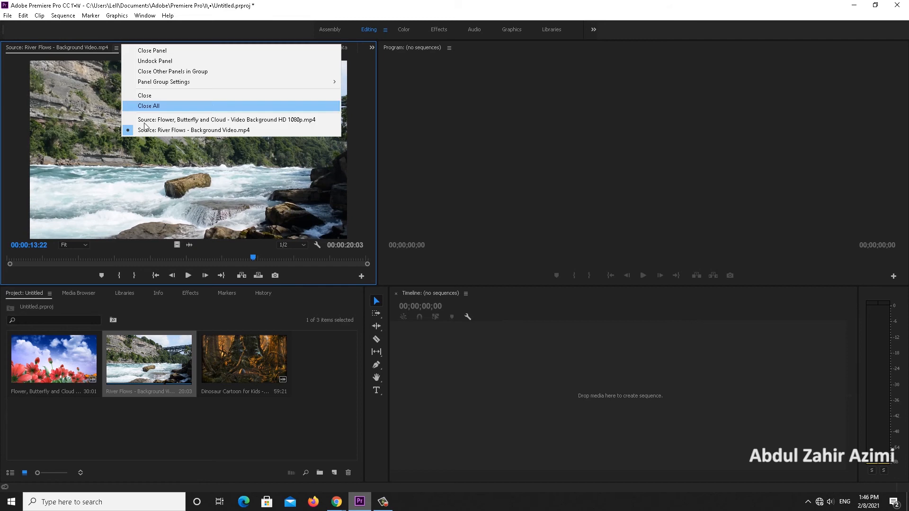
{"action": "left_click", "coordinate": [183, 120]}
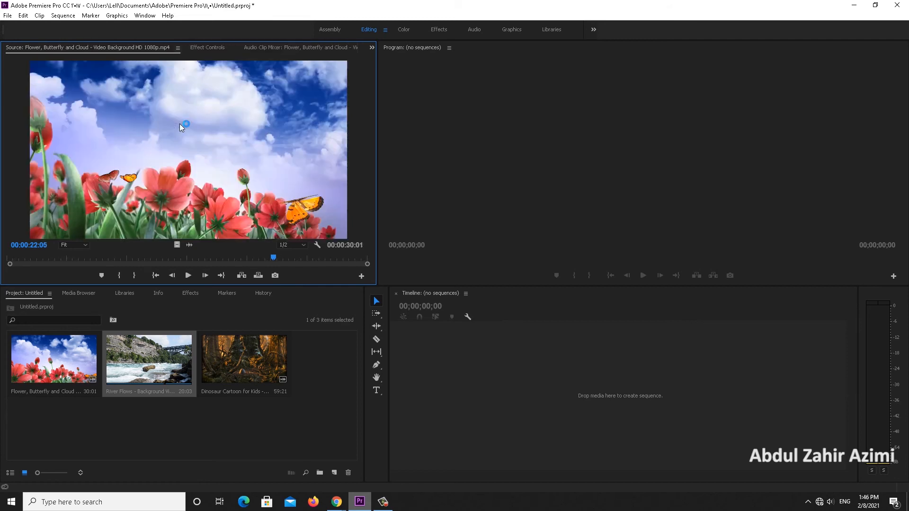
{"action": "left_click", "coordinate": [179, 47]}
{"action": "left_click", "coordinate": [205, 127]}
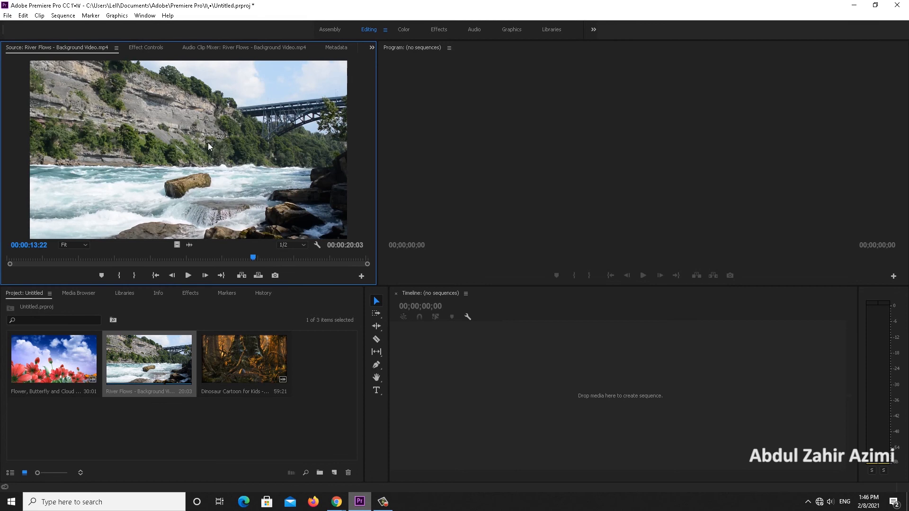
{"action": "left_click", "coordinate": [116, 48]}
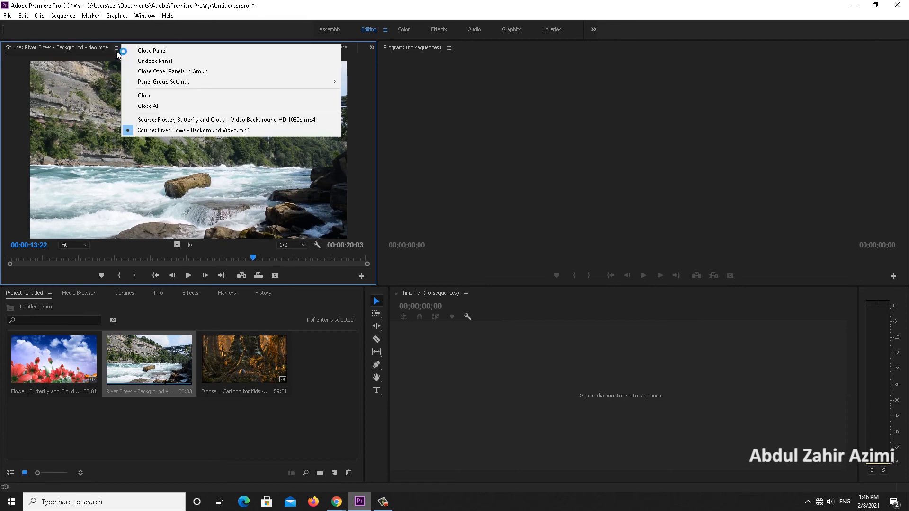
{"action": "left_click", "coordinate": [156, 120]}
Preview the Flower, Butterfly and Cloud source clip by playing it briefly and scrubbing back to about 00:00:05:03.
{"action": "left_click", "coordinate": [188, 275]}
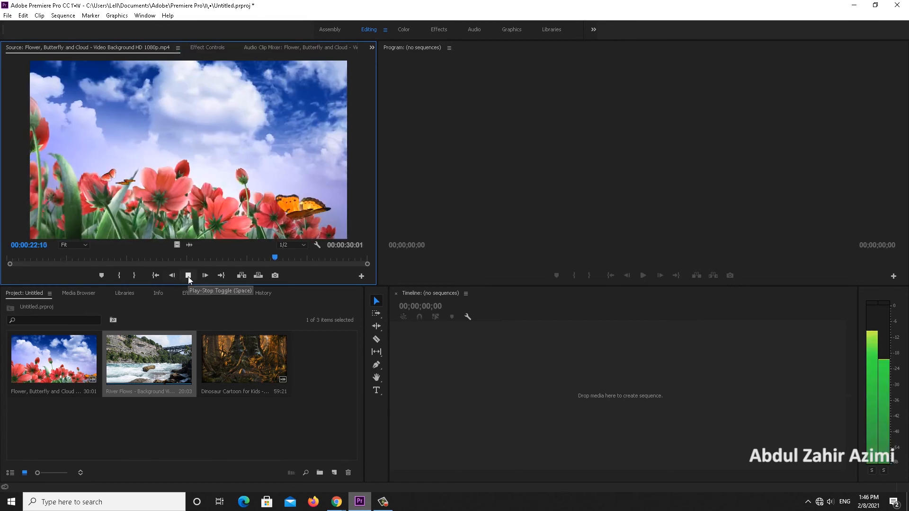
{"action": "left_click", "coordinate": [188, 276]}
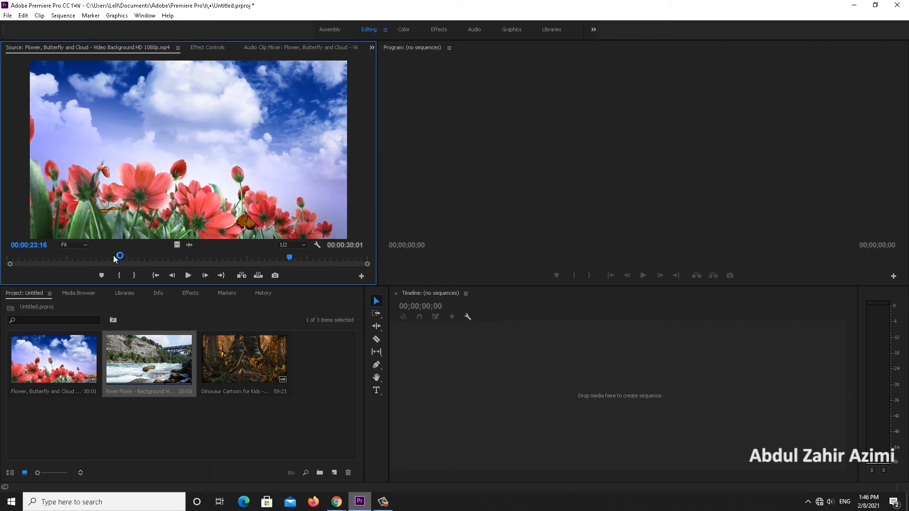
{"action": "left_click", "coordinate": [178, 260]}
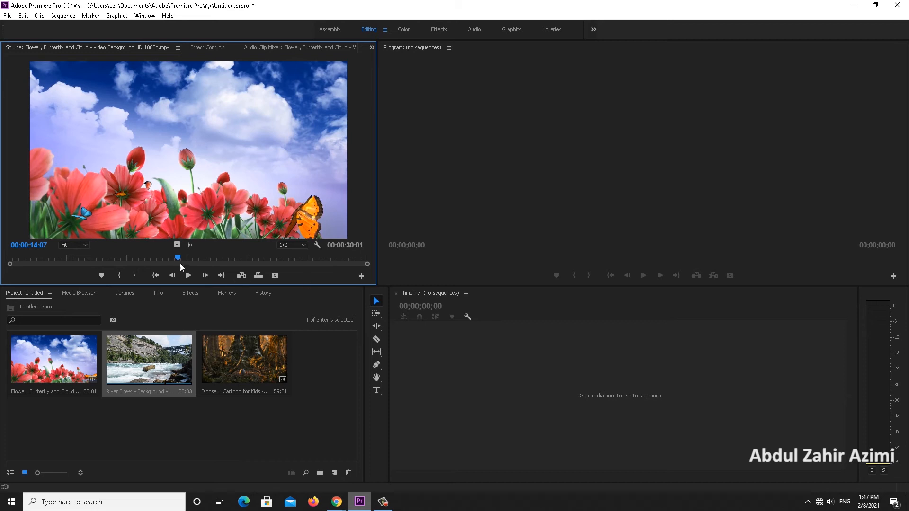
{"action": "left_click_drag", "start_coordinate": [180, 258], "coordinate": [68, 258]}
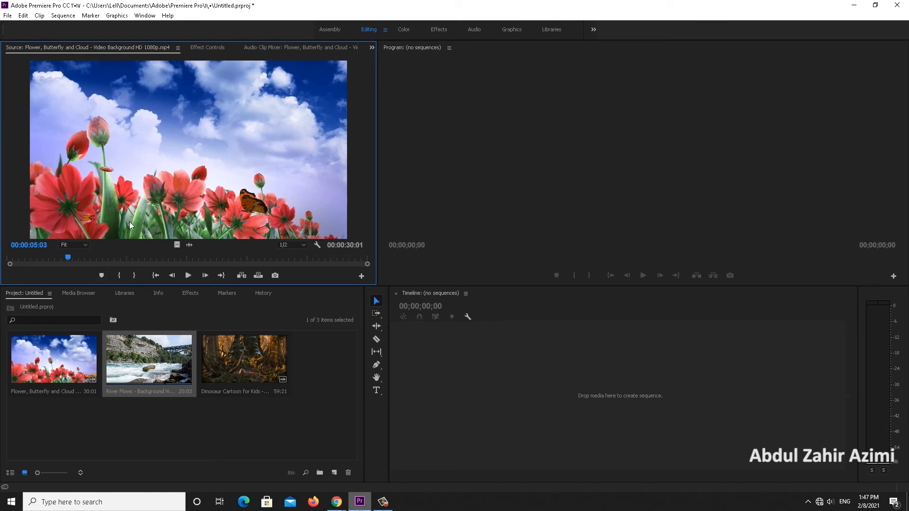
Add markers to the Flower, Butterfly and Cloud source clip at 00:00:05:16, 00:00:13:13 and 00:00:20:08.
{"action": "left_click_drag", "start_coordinate": [69, 258], "coordinate": [74, 258]}
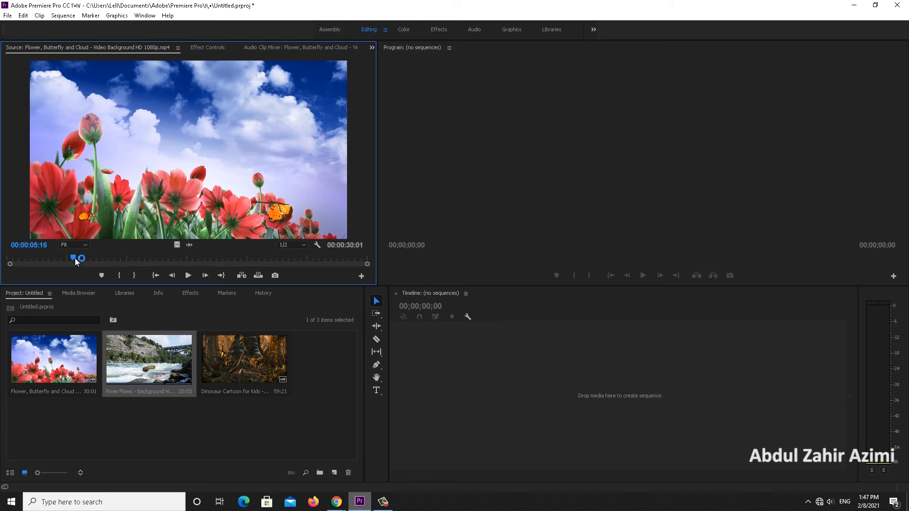
{"action": "left_click", "coordinate": [102, 275]}
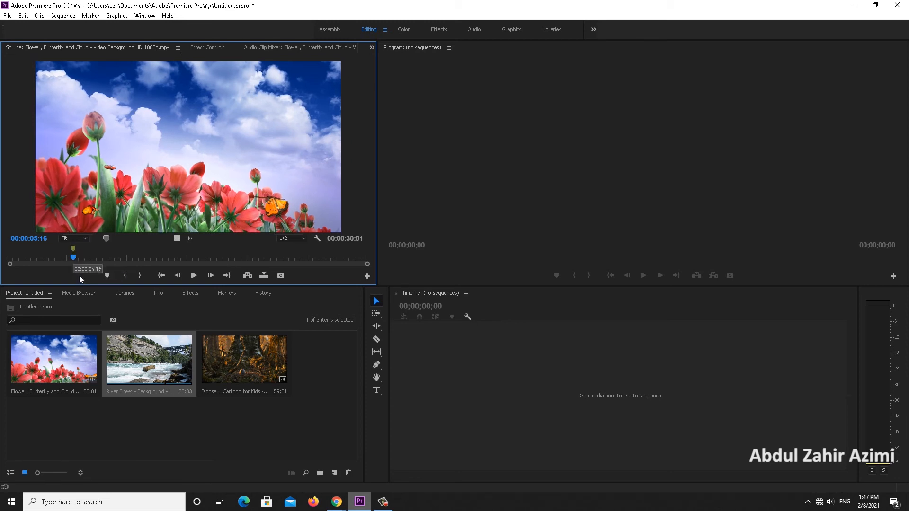
{"action": "left_click_drag", "start_coordinate": [73, 263], "coordinate": [168, 258]}
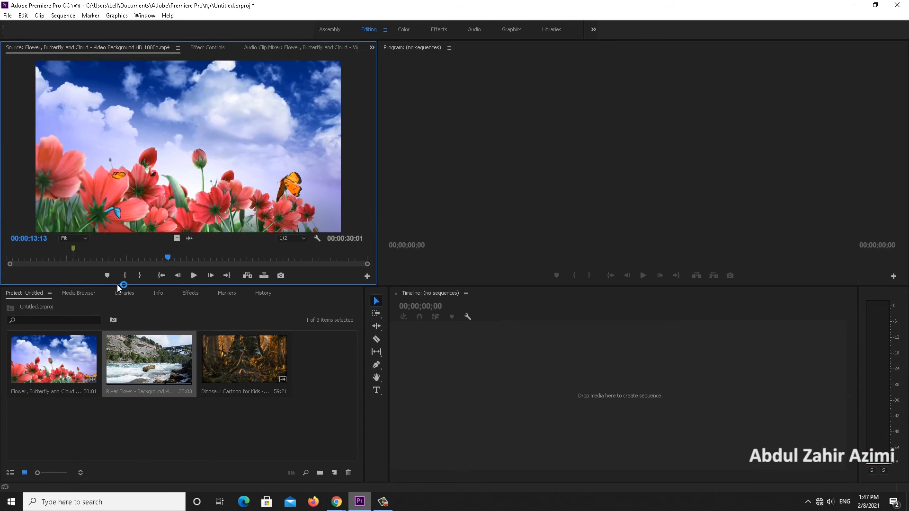
{"action": "left_click", "coordinate": [107, 275]}
{"action": "left_click", "coordinate": [250, 258]}
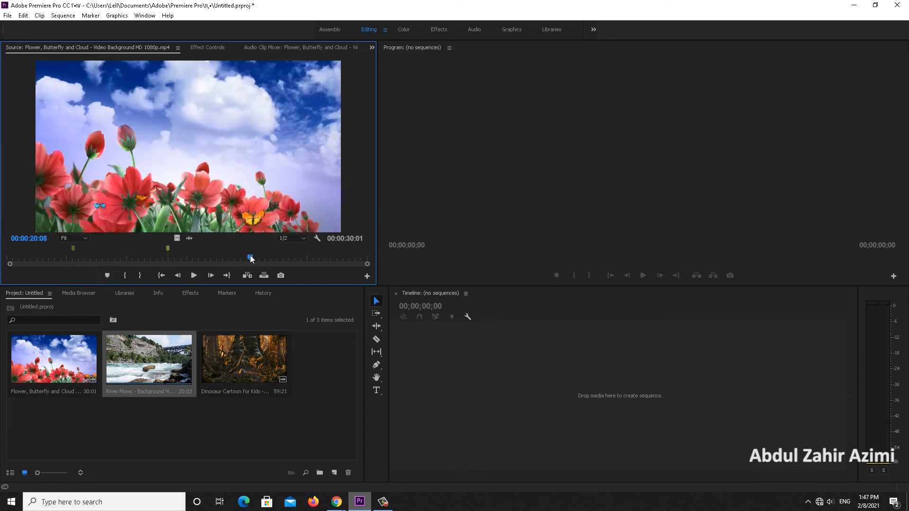
{"action": "left_click", "coordinate": [107, 275]}
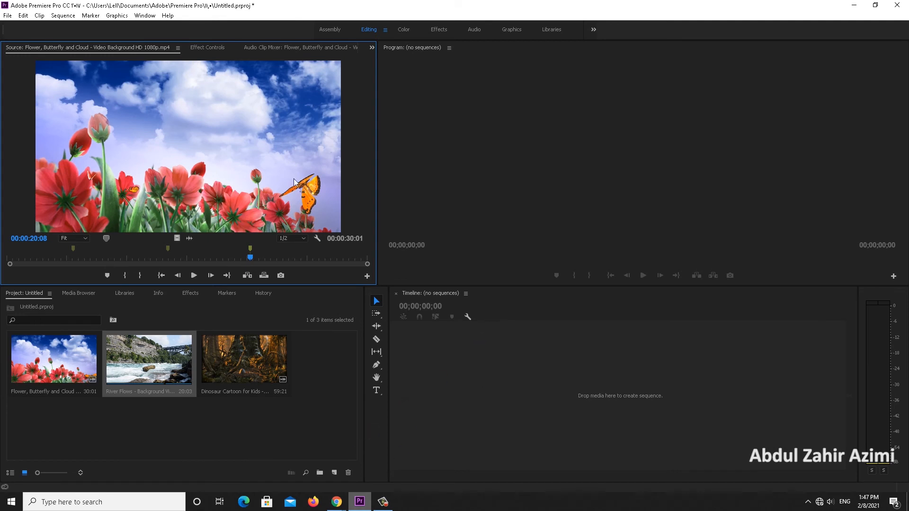
Create a sequence by placing the Flower, Butterfly and Cloud clip in the empty timeline, and move the playhead to 00:00:05:21.
{"action": "left_click_drag", "start_coordinate": [211, 145], "coordinate": [512, 386]}
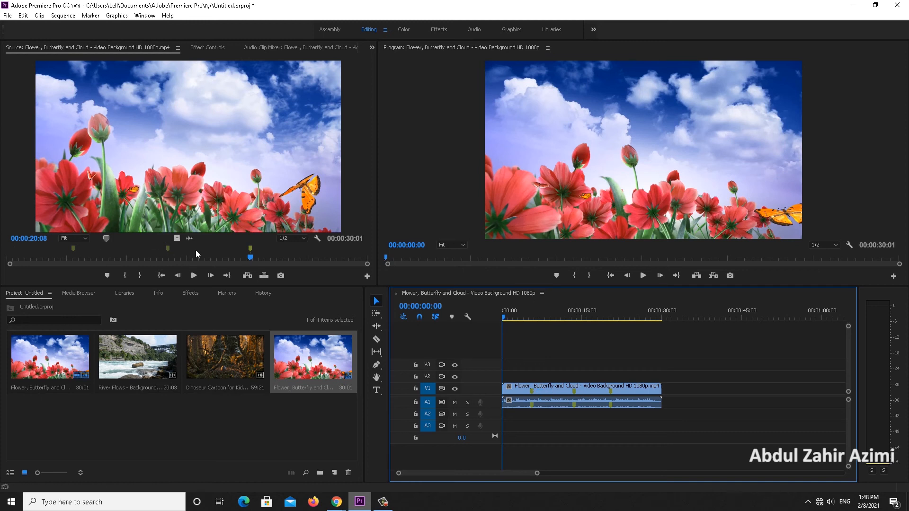
{"action": "left_click_drag", "start_coordinate": [511, 316], "coordinate": [532, 321]}
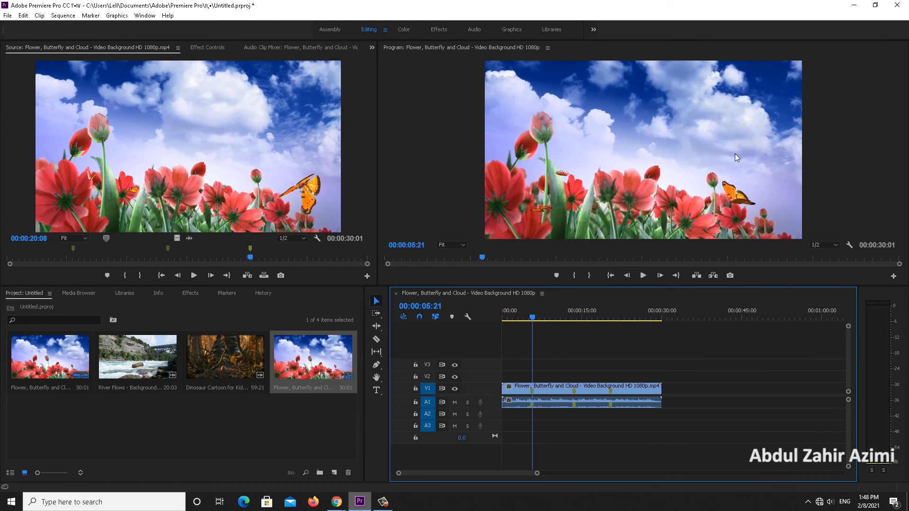
Delete the Flower, Butterfly and Cloud clip from the timeline.
{"action": "left_click", "coordinate": [567, 385]}
{"action": "key", "text": "Delete"}
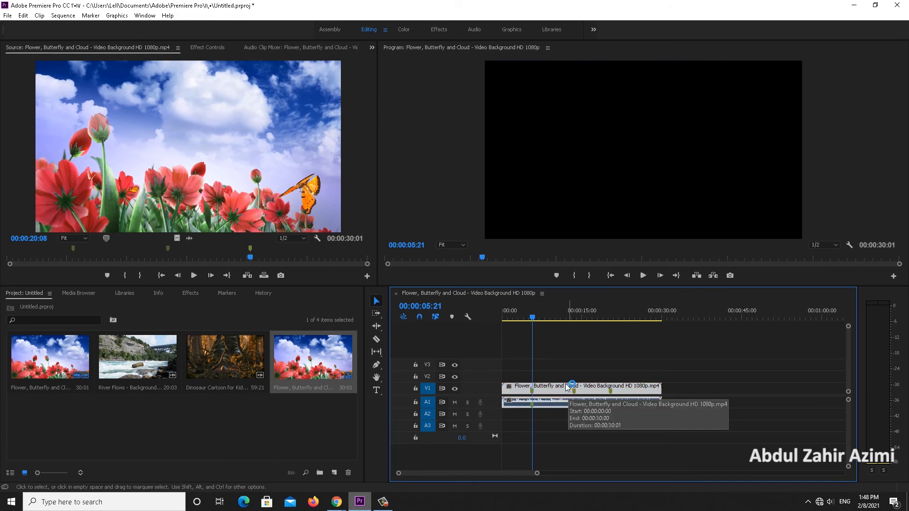
Clear all markers from the Flower, Butterfly and Cloud source clip.
{"action": "right_click", "coordinate": [169, 252]}
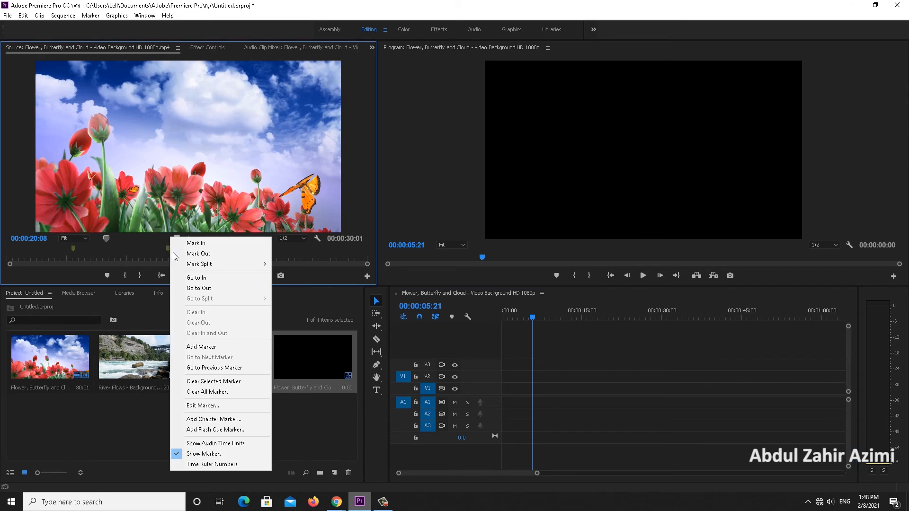
{"action": "left_click", "coordinate": [247, 381]}
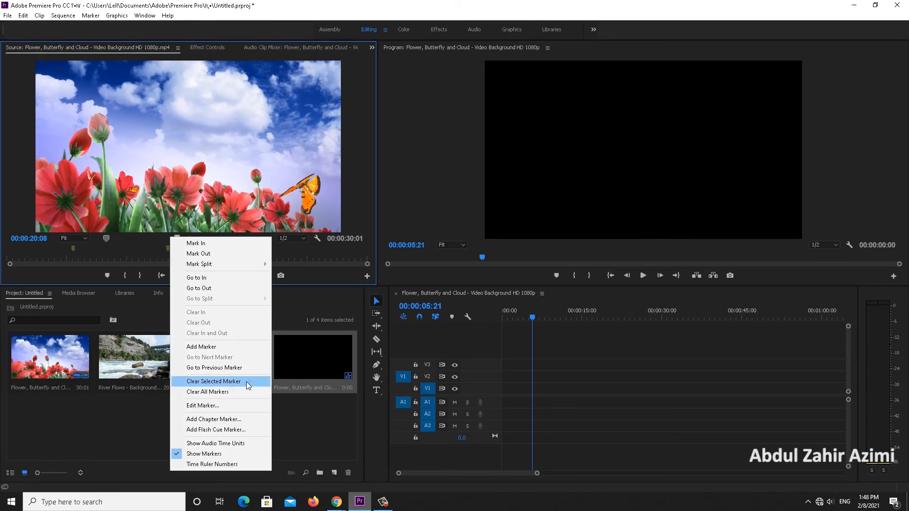
{"action": "left_click", "coordinate": [241, 391]}
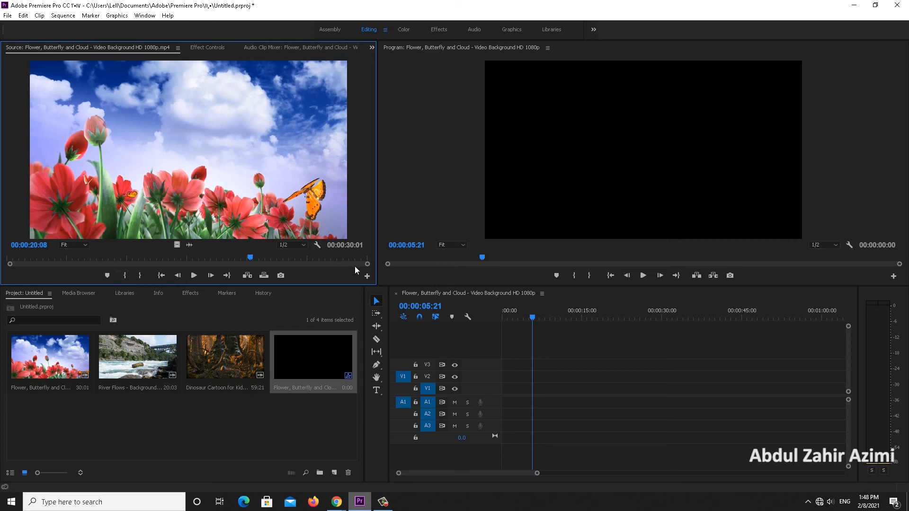
Scrub the Flower, Butterfly and Cloud clip in the Source monitor to 00:00:11:28.
{"action": "left_click_drag", "start_coordinate": [367, 264], "coordinate": [342, 262]}
{"action": "left_click_drag", "start_coordinate": [254, 258], "coordinate": [149, 260]}
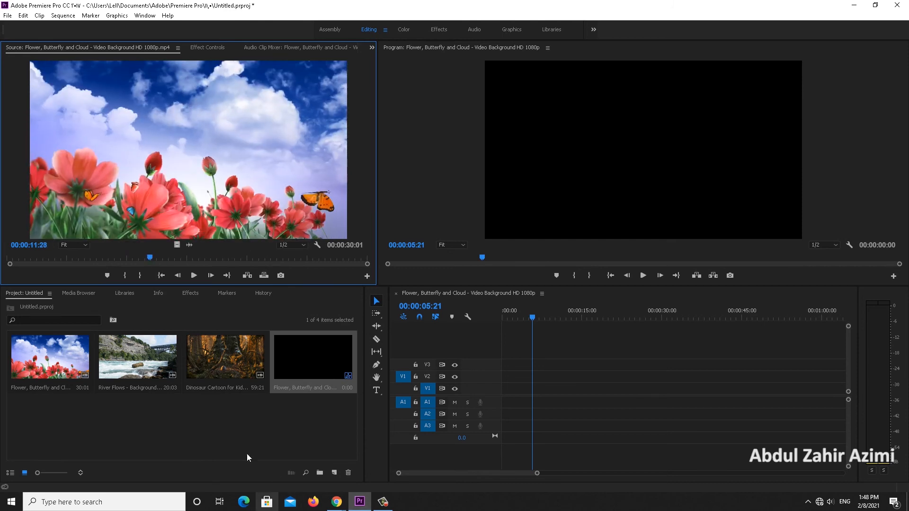
Load the Dinosaur Cartoon for Kids clip into the Source monitor and extend its In and Out range to the full clip.
{"action": "double_click", "coordinate": [220, 352]}
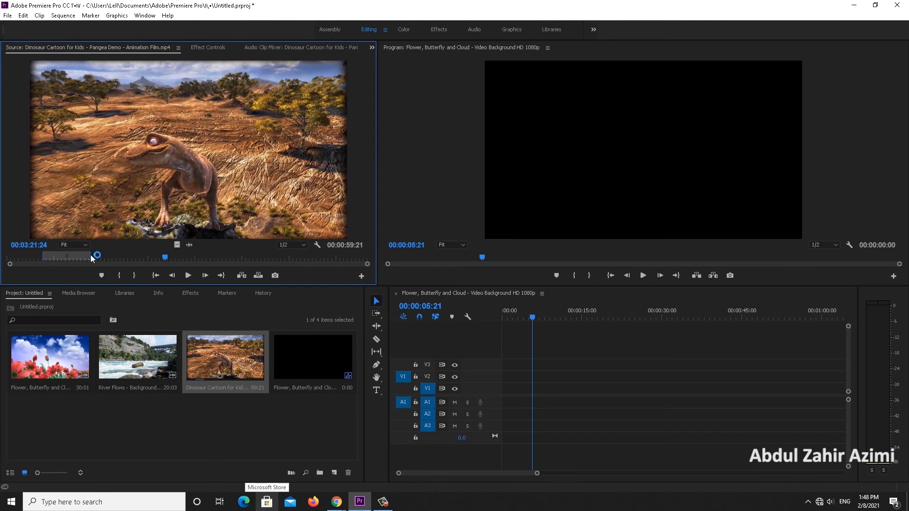
{"action": "left_click_drag", "start_coordinate": [91, 256], "coordinate": [261, 258]}
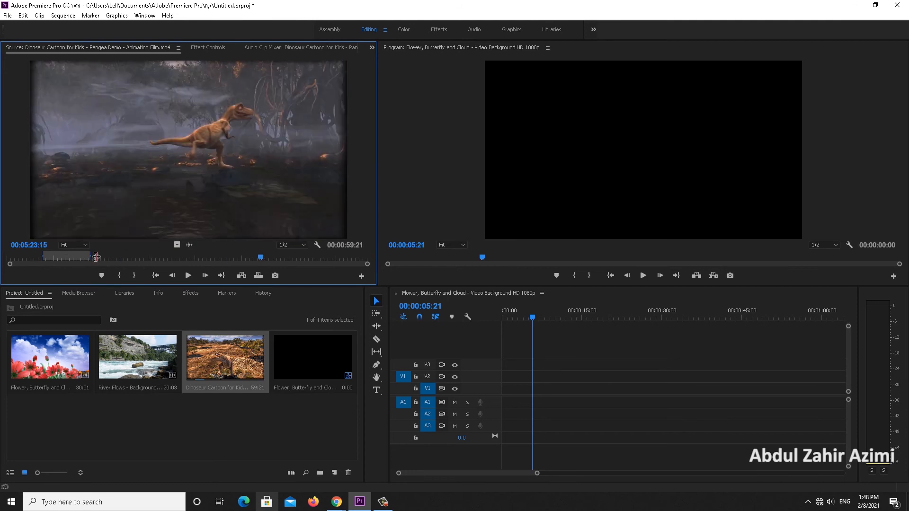
{"action": "left_click_drag", "start_coordinate": [95, 258], "coordinate": [368, 257]}
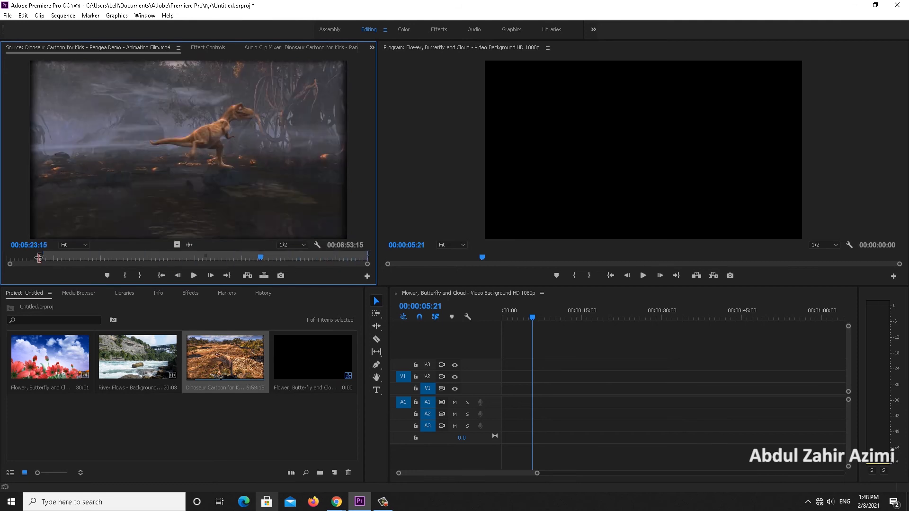
{"action": "left_click_drag", "start_coordinate": [43, 257], "coordinate": [2, 257]}
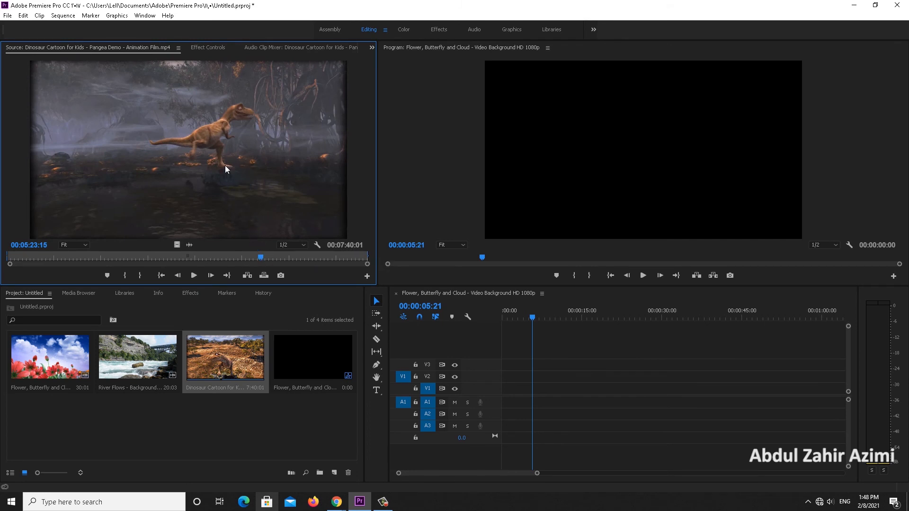
Mark the Dinosaur Cartoon clip's In point at 00:05:04:22 and its Out point at 00:05:38:02.
{"action": "mouse_move", "coordinate": [261, 258]}
{"action": "left_mouse_down"}
{"action": "mouse_move", "coordinate": [236, 258]}
{"action": "mouse_move", "coordinate": [246, 257]}
{"action": "left_mouse_up"}
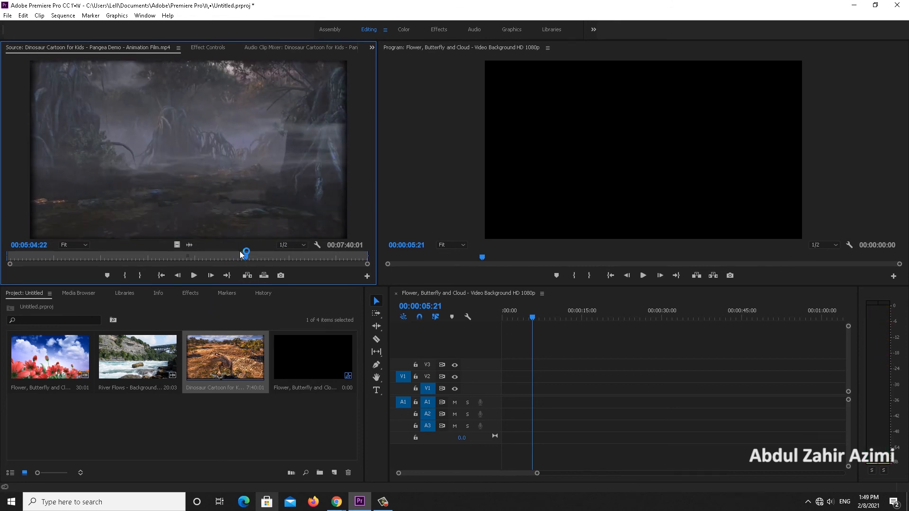
{"action": "left_click", "coordinate": [125, 276]}
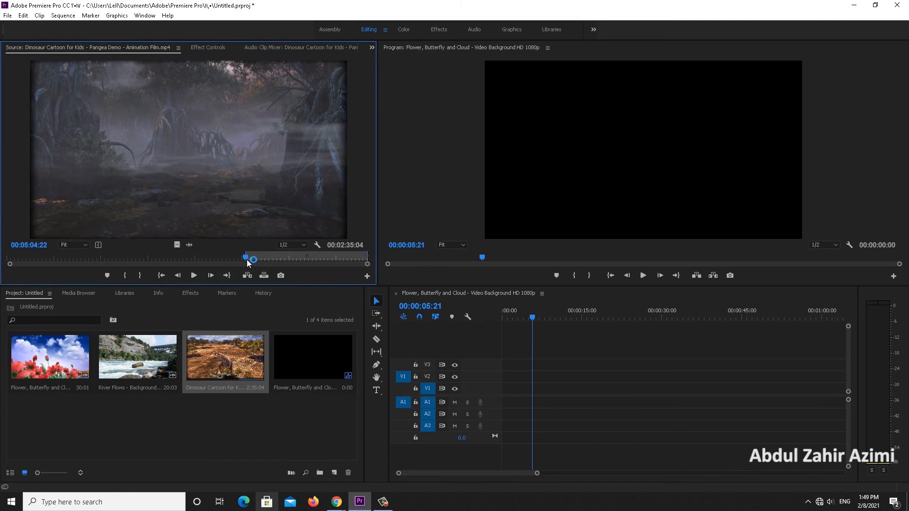
{"action": "left_click_drag", "start_coordinate": [246, 258], "coordinate": [273, 260]}
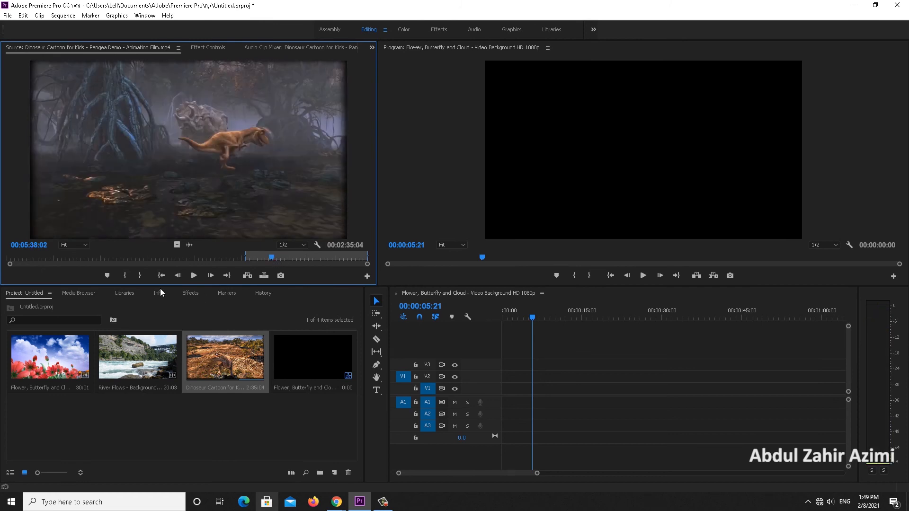
{"action": "left_click", "coordinate": [141, 276]}
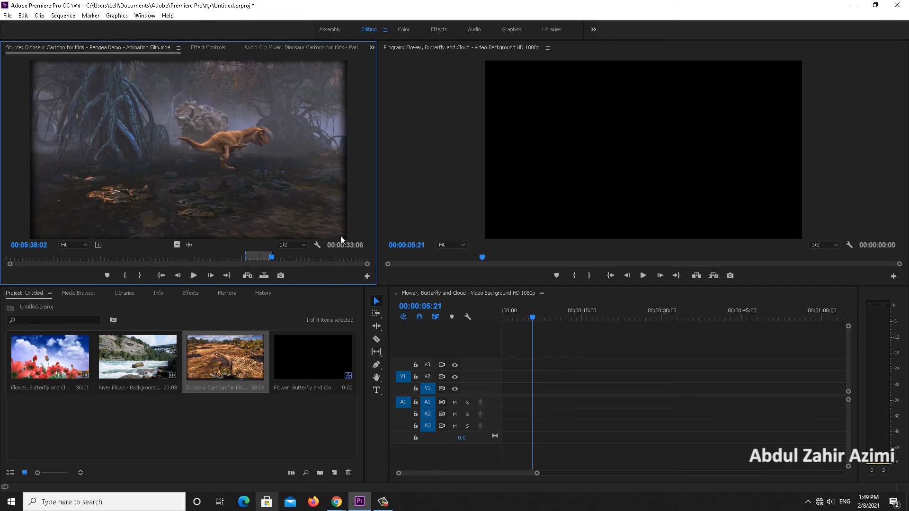
Place the marked Dinosaur Cartoon section at the start of track V2 in the timeline, keeping the existing sequence settings.
{"action": "left_click_drag", "start_coordinate": [386, 265], "coordinate": [505, 380]}
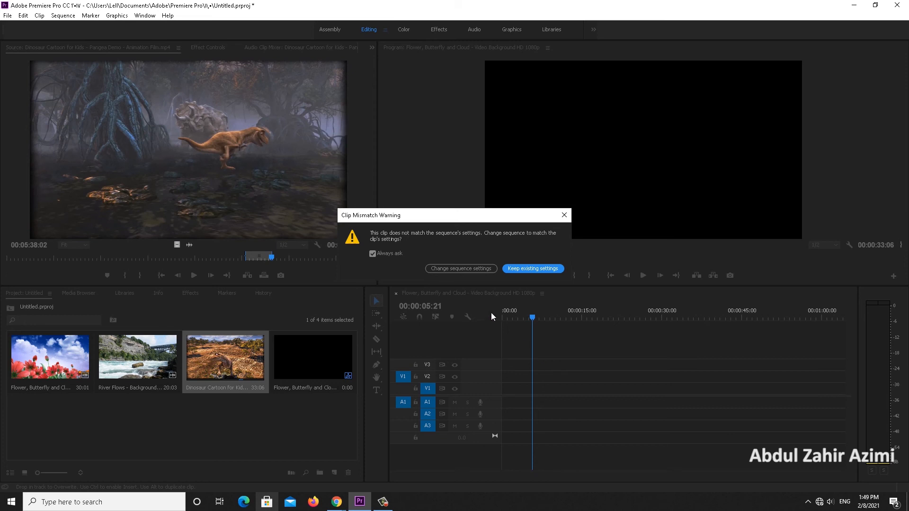
{"action": "left_click", "coordinate": [544, 268]}
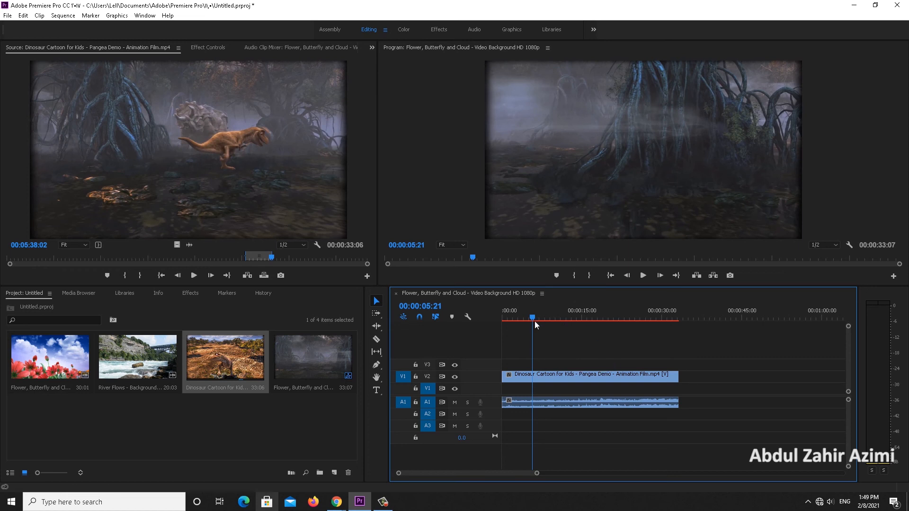
Scrub the timeline to 00:00:11:17 and delete the Dinosaur Cartoon clip from tracks V2 and A1.
{"action": "mouse_move", "coordinate": [533, 319]}
{"action": "left_mouse_down"}
{"action": "mouse_move", "coordinate": [499, 320]}
{"action": "mouse_move", "coordinate": [549, 320]}
{"action": "left_mouse_up"}
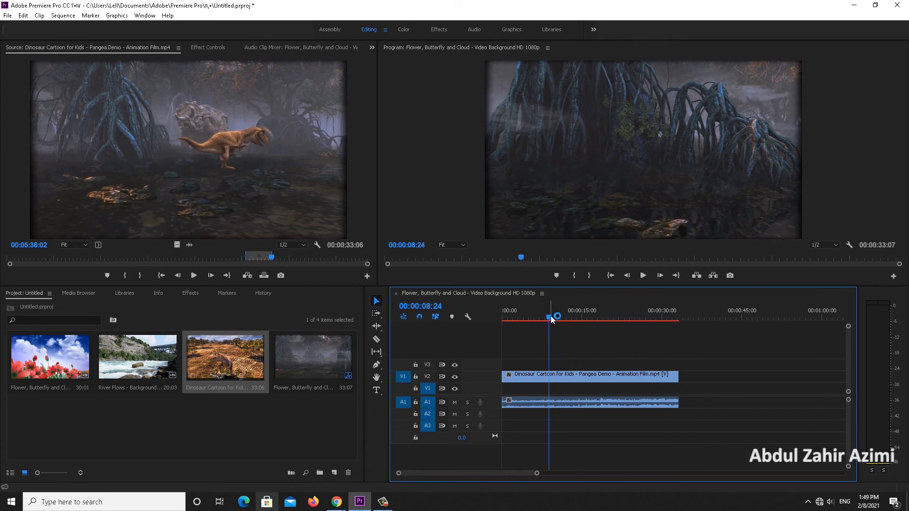
{"action": "left_click_drag", "start_coordinate": [549, 318], "coordinate": [566, 317]}
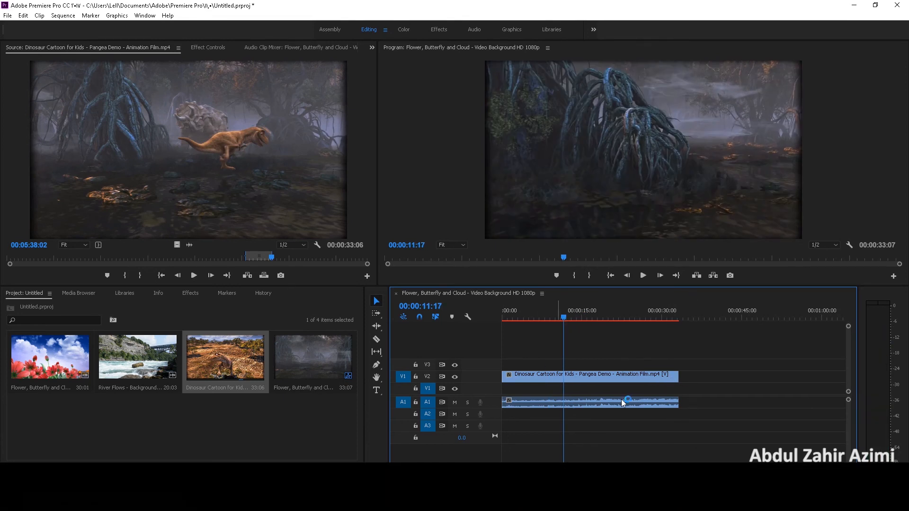
{"action": "left_click", "coordinate": [660, 376]}
{"action": "key", "text": "Delete"}
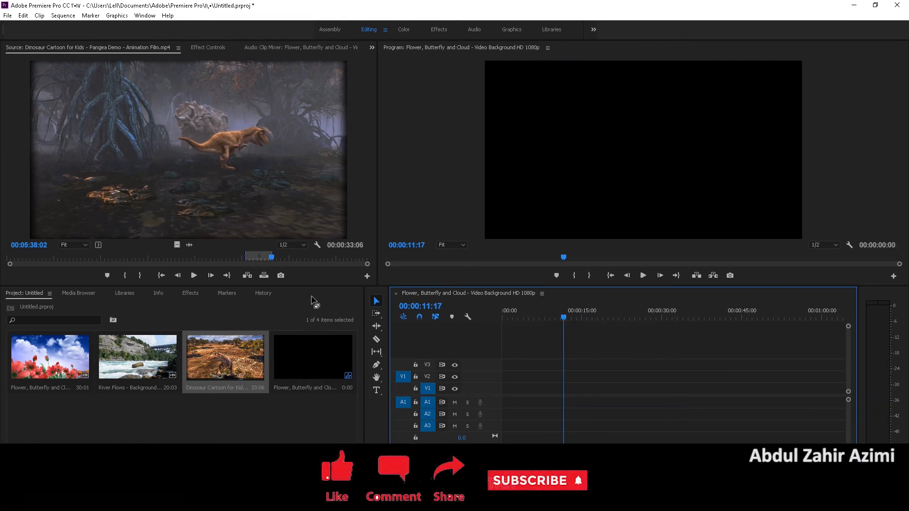
Widen the Dinosaur Cartoon clip's marked range to 00:00:42:22 and place it at the start of V2, keeping the existing sequence settings.
{"action": "left_click_drag", "start_coordinate": [272, 252], "coordinate": [242, 257]}
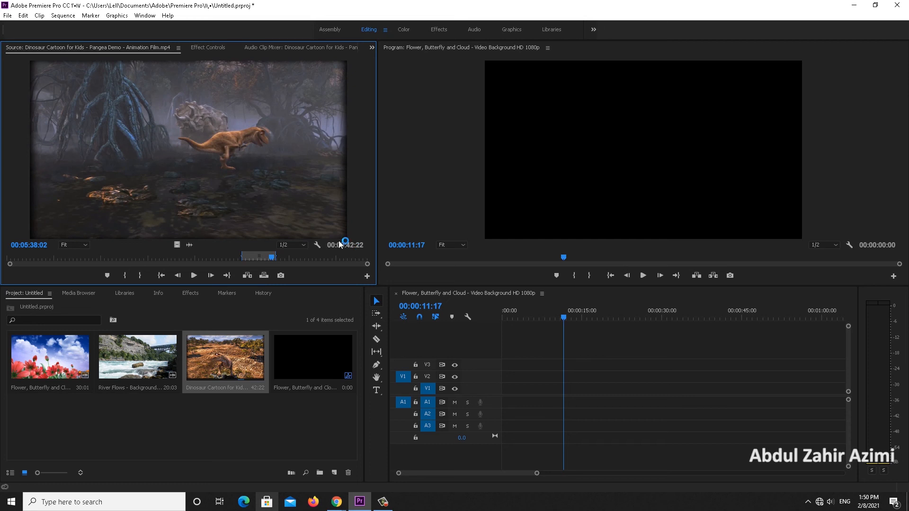
{"action": "left_click_drag", "start_coordinate": [273, 181], "coordinate": [509, 385]}
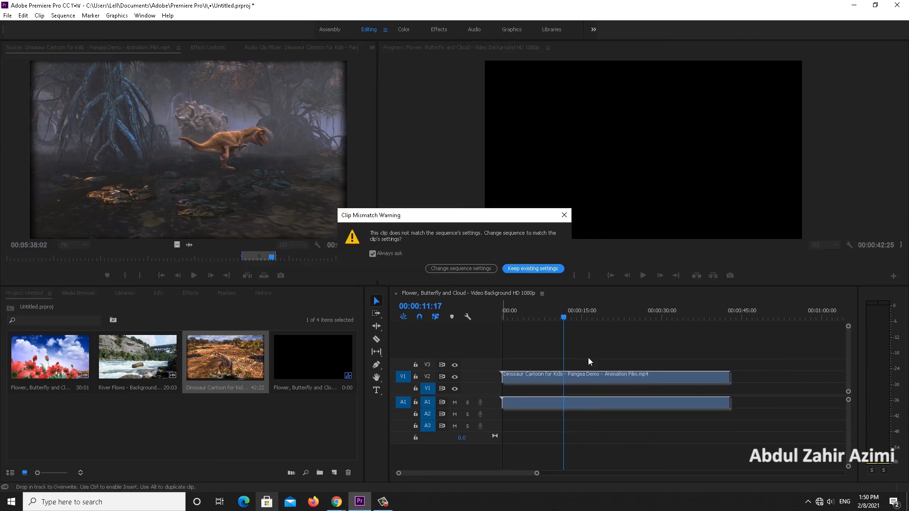
{"action": "left_click", "coordinate": [534, 269]}
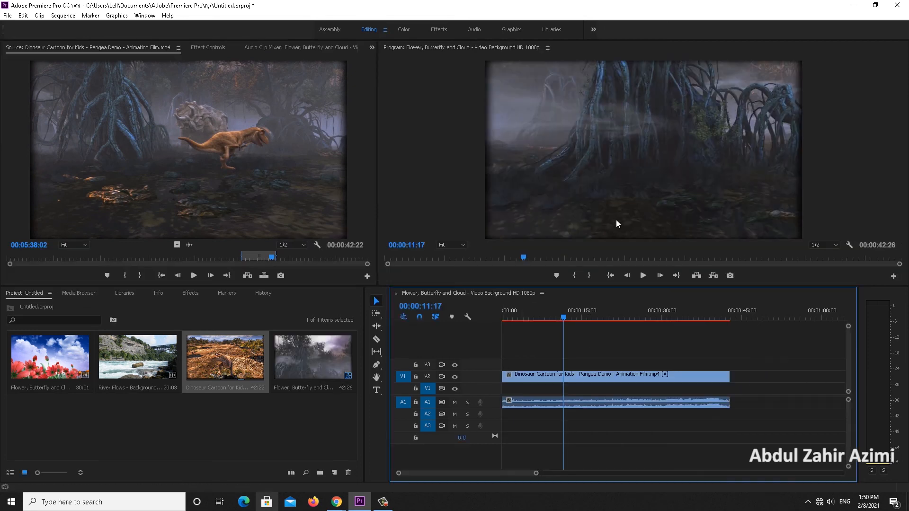
Delete the Dinosaur Cartoon clip from the timeline and briefly play its source clip in the Source monitor.
{"action": "left_click", "coordinate": [630, 378]}
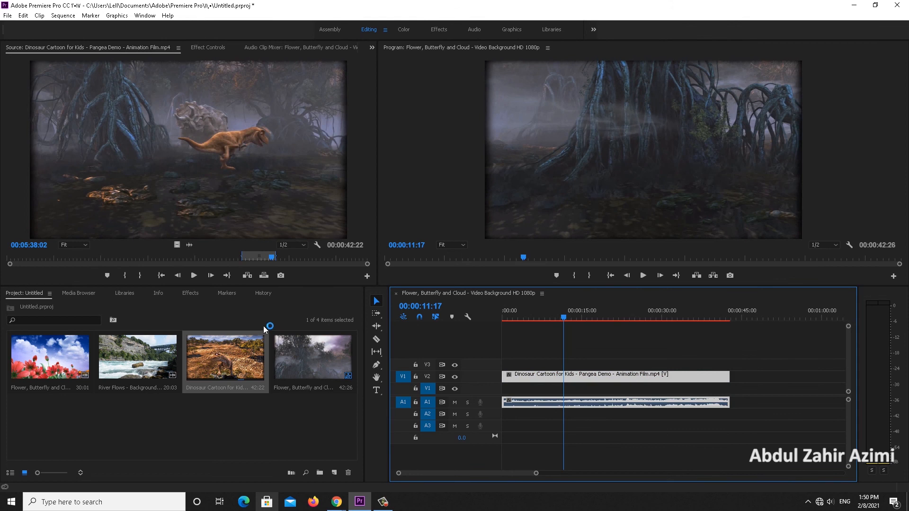
{"action": "key", "text": "Delete"}
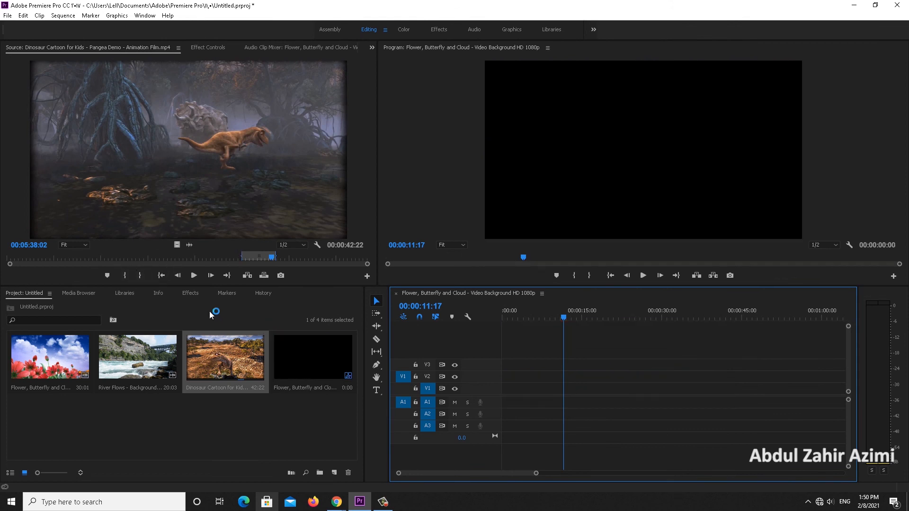
{"action": "left_click", "coordinate": [194, 275]}
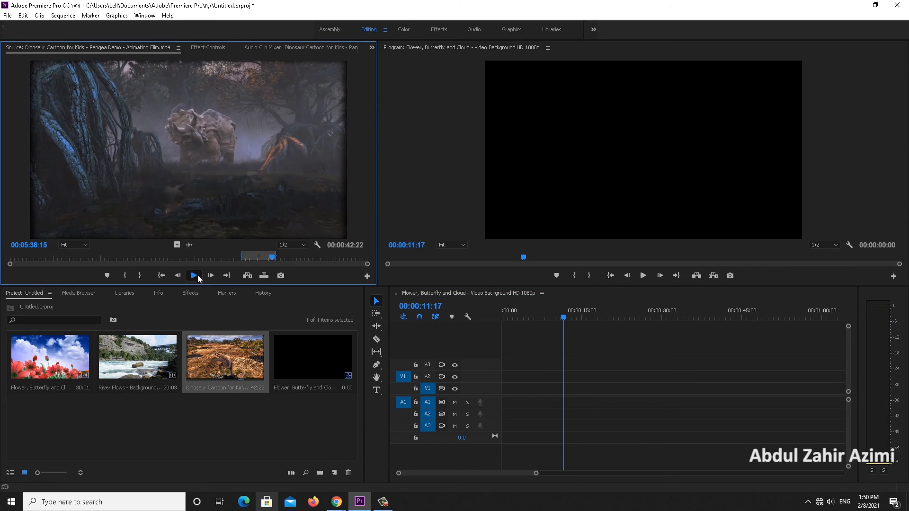
{"action": "left_click", "coordinate": [197, 276]}
Step the Dinosaur Cartoon clip back frame by frame to 00:05:38:22 in the Source monitor, and go to its In and Out points.
{"action": "left_click", "coordinate": [176, 278]}
{"action": "left_click", "coordinate": [176, 278]}
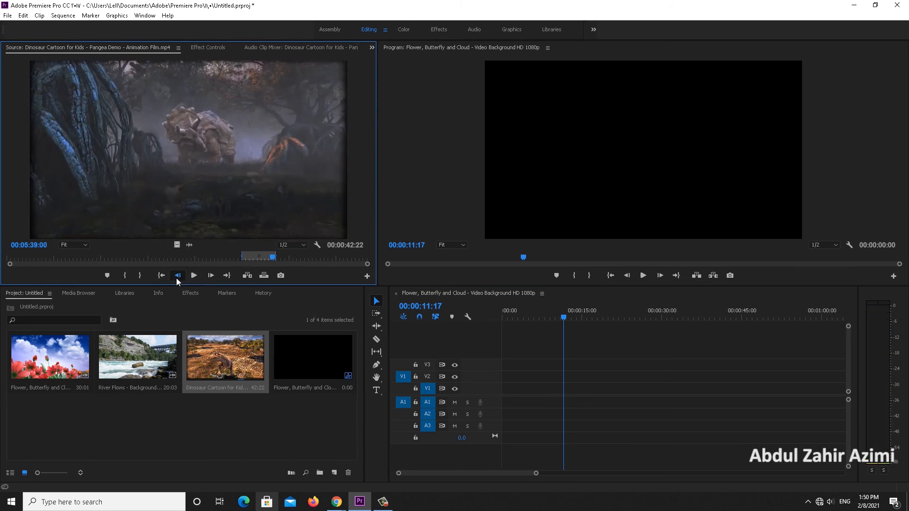
{"action": "left_click", "coordinate": [176, 278]}
{"action": "left_click", "coordinate": [176, 277]}
{"action": "left_click", "coordinate": [176, 277]}
{"action": "left_click", "coordinate": [176, 278]}
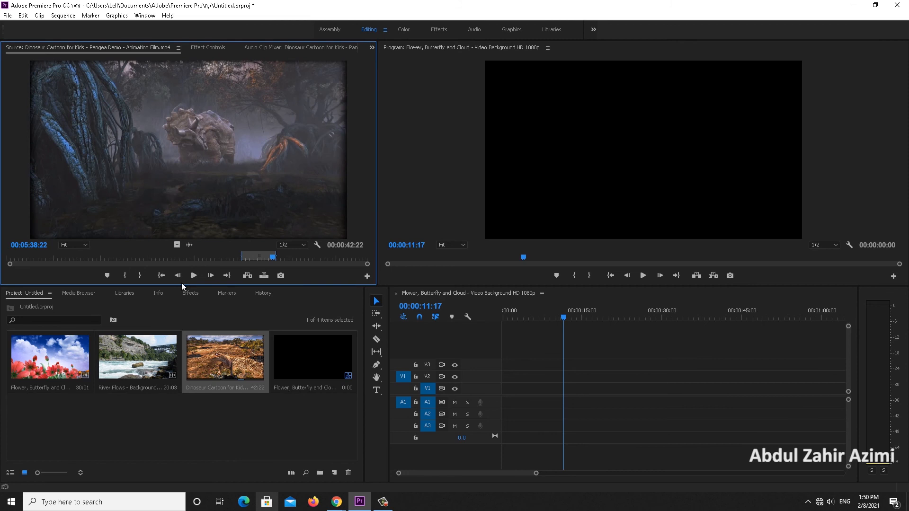
{"action": "left_click", "coordinate": [161, 275]}
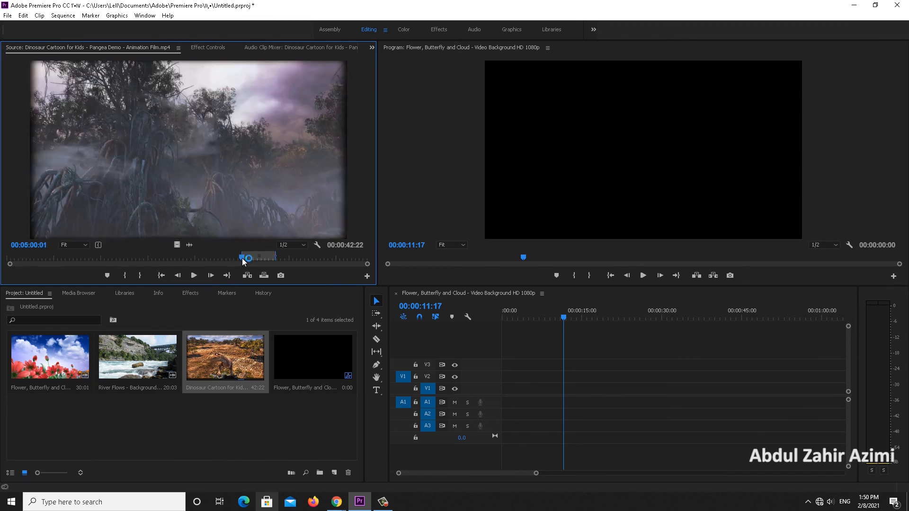
{"action": "left_click", "coordinate": [228, 277]}
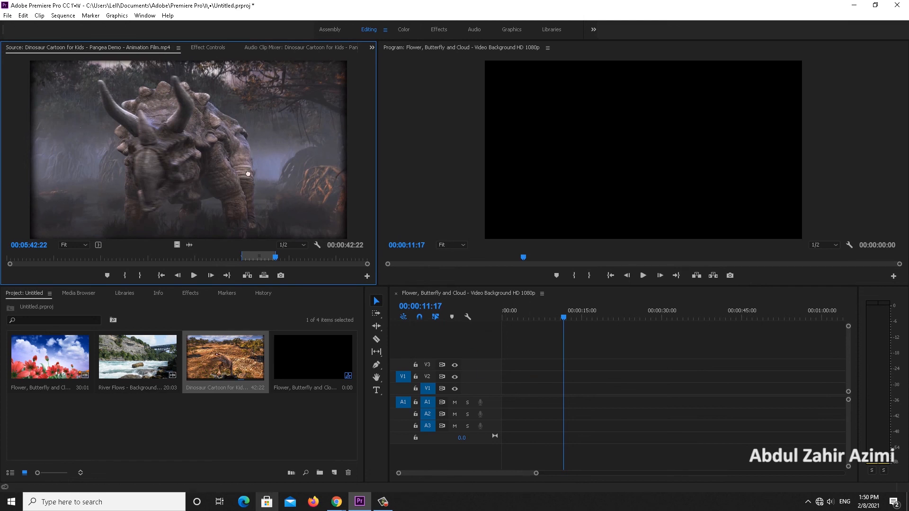
Try the marked Dinosaur Cartoon section with video and audio on V2 and A1, keeping existing sequence settings, and delete it after previewing.
{"action": "left_click_drag", "start_coordinate": [248, 174], "coordinate": [439, 310]}
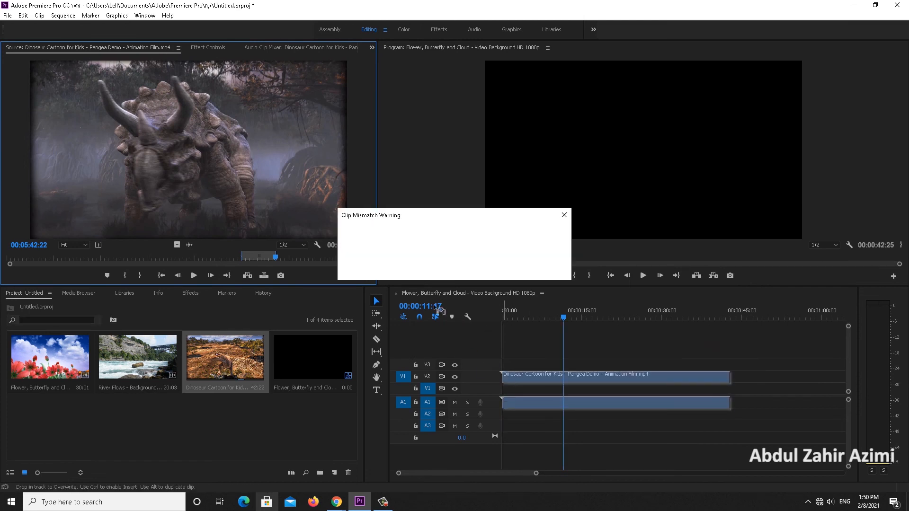
{"action": "left_click", "coordinate": [514, 271]}
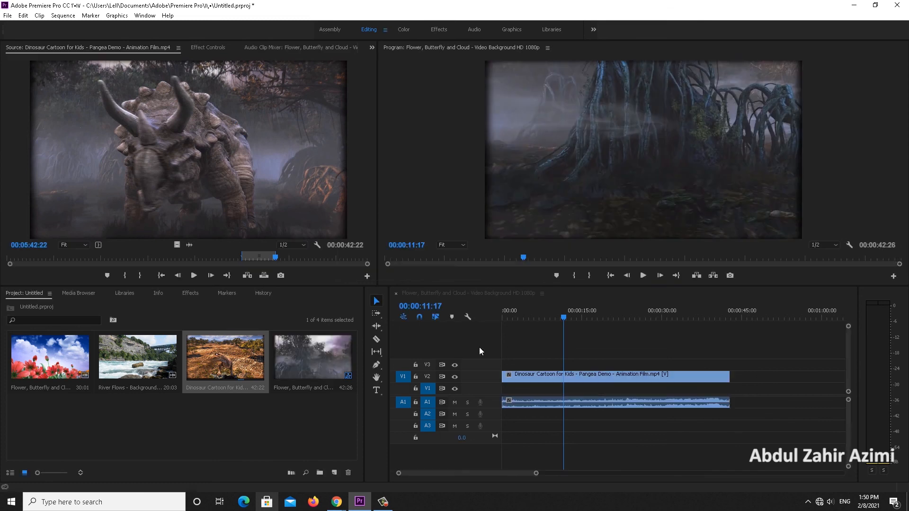
{"action": "left_click", "coordinate": [643, 276]}
{"action": "left_click", "coordinate": [644, 277]}
{"action": "left_click", "coordinate": [607, 375]}
{"action": "key", "text": "Delete"}
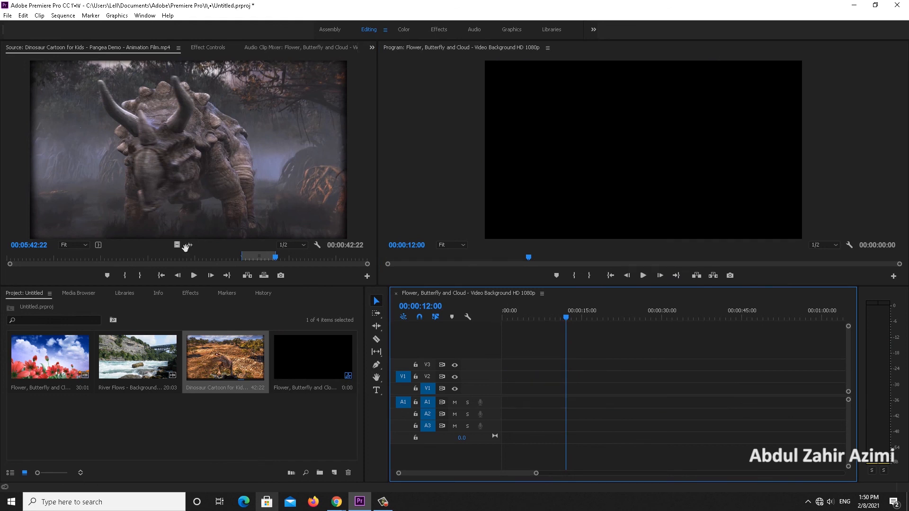
Try only the Dinosaur Cartoon section's video at the start of V3, keeping existing sequence settings, and delete it after previewing.
{"action": "left_click_drag", "start_coordinate": [177, 245], "coordinate": [502, 375]}
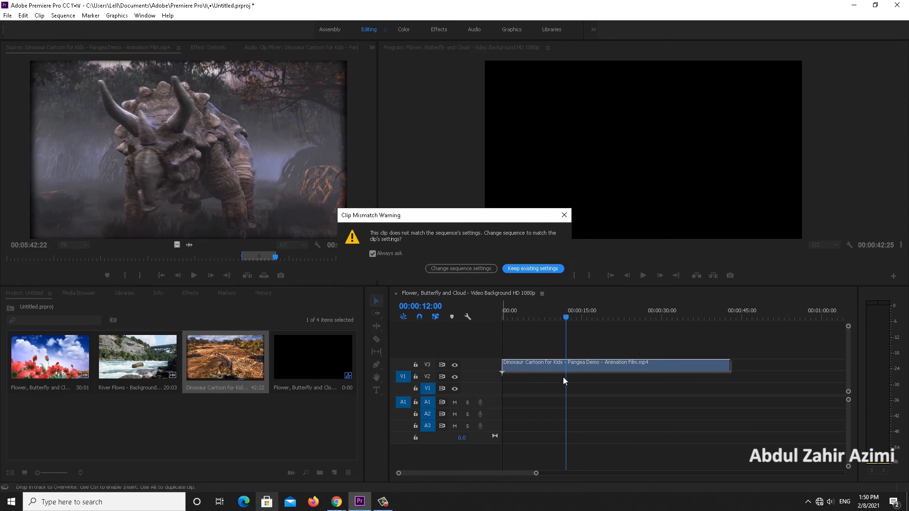
{"action": "left_click", "coordinate": [529, 277]}
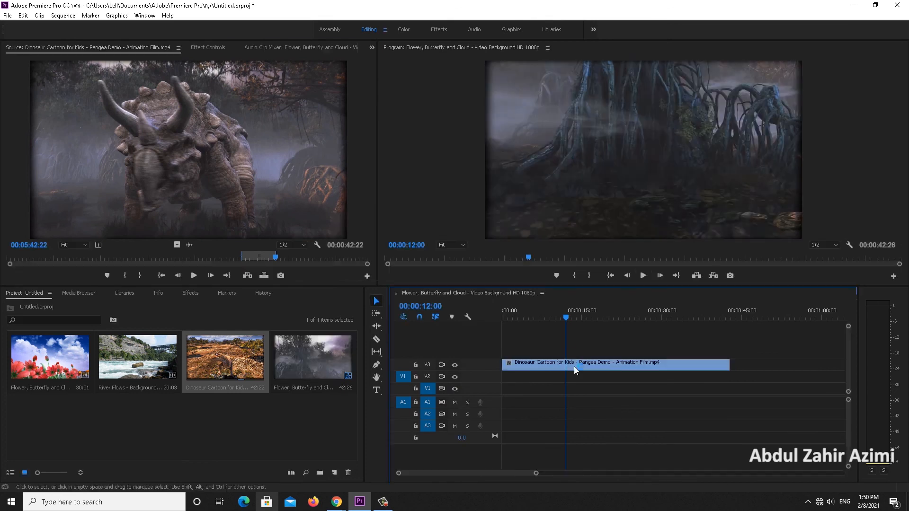
{"action": "left_click", "coordinate": [642, 276]}
{"action": "left_click", "coordinate": [643, 276]}
{"action": "left_click", "coordinate": [623, 368]}
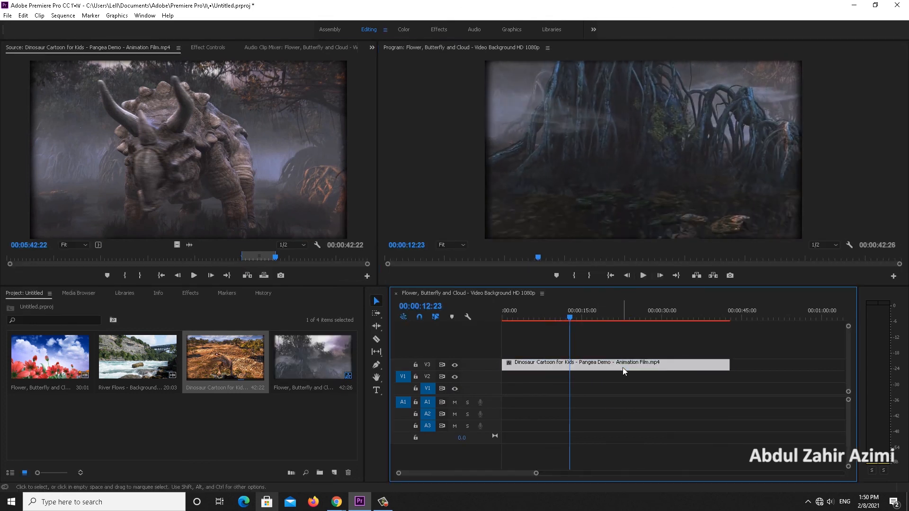
{"action": "key", "text": "Delete"}
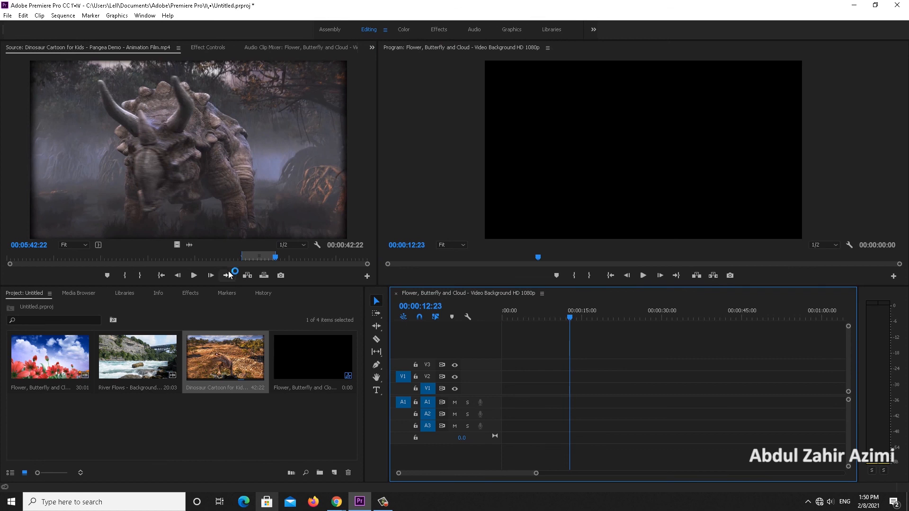
Try only the Dinosaur Cartoon section's audio at the start of track A3 and delete it after a short playback.
{"action": "left_click_drag", "start_coordinate": [196, 251], "coordinate": [584, 438]}
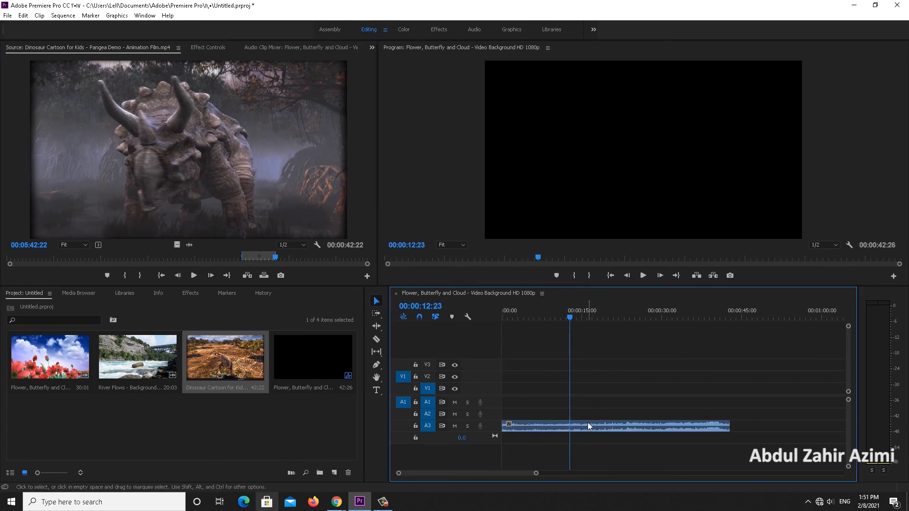
{"action": "left_click", "coordinate": [643, 277]}
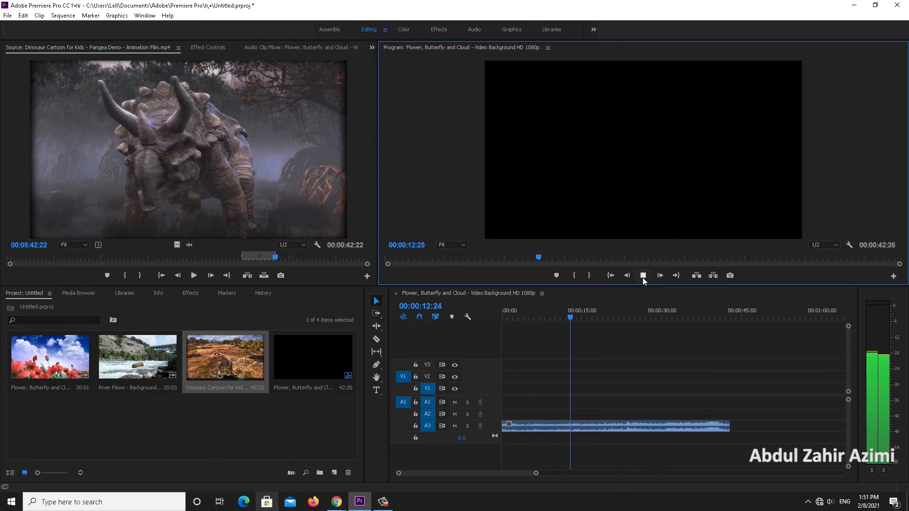
{"action": "left_click", "coordinate": [643, 277]}
{"action": "left_click", "coordinate": [618, 428]}
{"action": "key", "text": "Delete"}
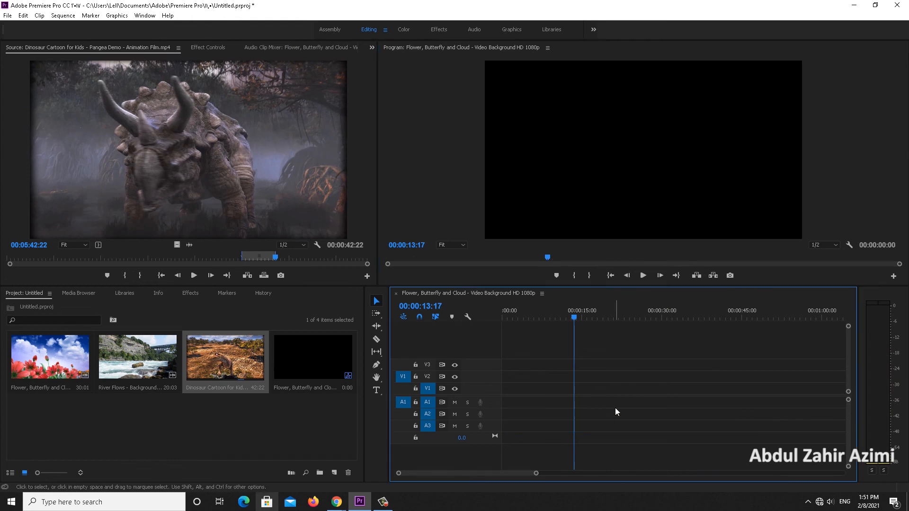
Load the Flower, Butterfly and Cloud clip into the Source monitor and place it with its audio at the start of V2.
{"action": "double_click", "coordinate": [63, 358]}
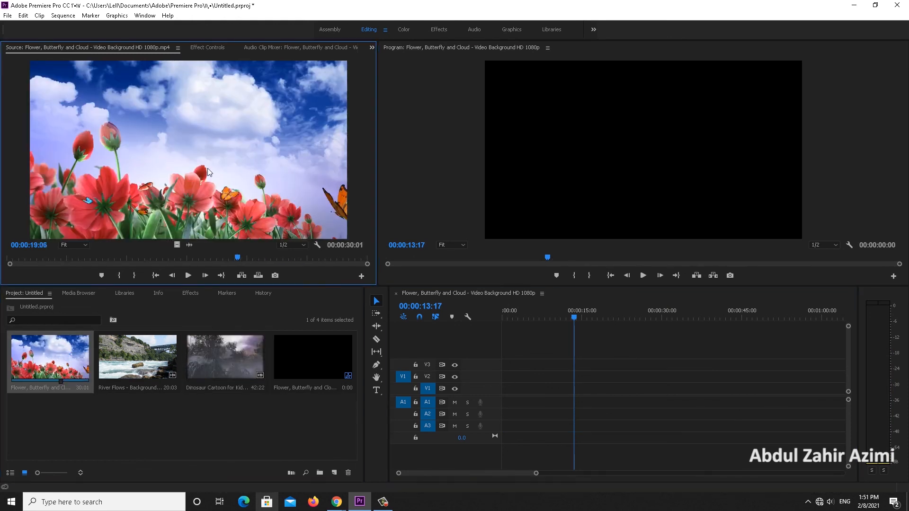
{"action": "left_click_drag", "start_coordinate": [216, 165], "coordinate": [501, 377]}
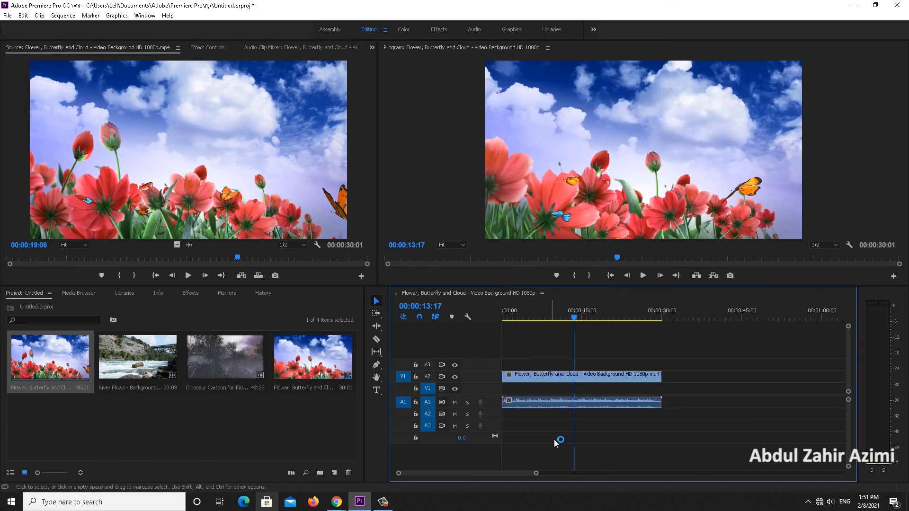
Replace the Flower, Butterfly and Cloud clip in the timeline with only its video at the start of track V2.
{"action": "left_click", "coordinate": [571, 377]}
{"action": "key", "text": "Delete"}
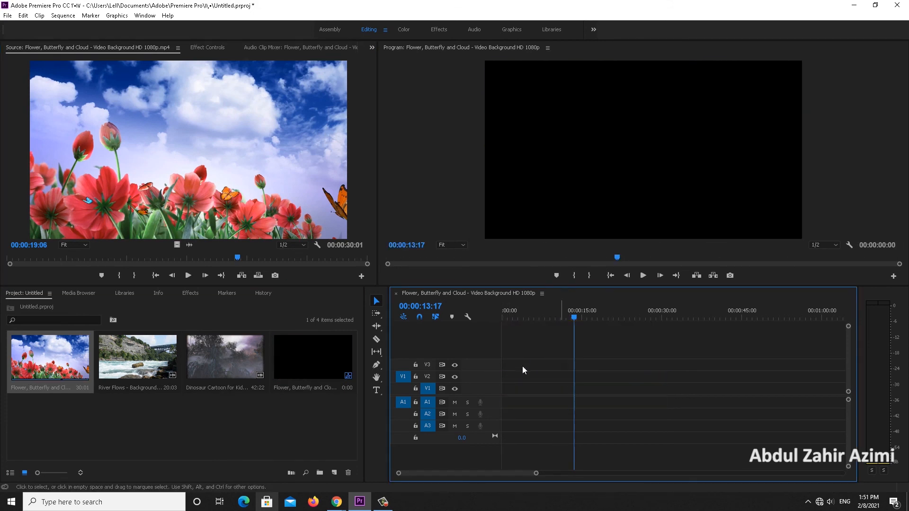
{"action": "left_click_drag", "start_coordinate": [174, 246], "coordinate": [566, 392]}
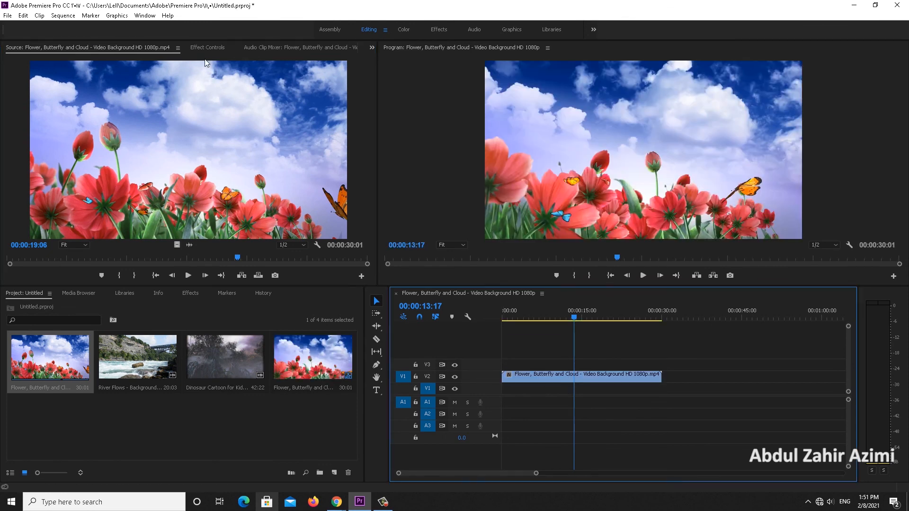
Reopen the Dinosaur Cartoon clip in the Source monitor, and place and preview only its audio at the start of A2.
{"action": "left_click", "coordinate": [178, 47]}
{"action": "left_click", "coordinate": [240, 140]}
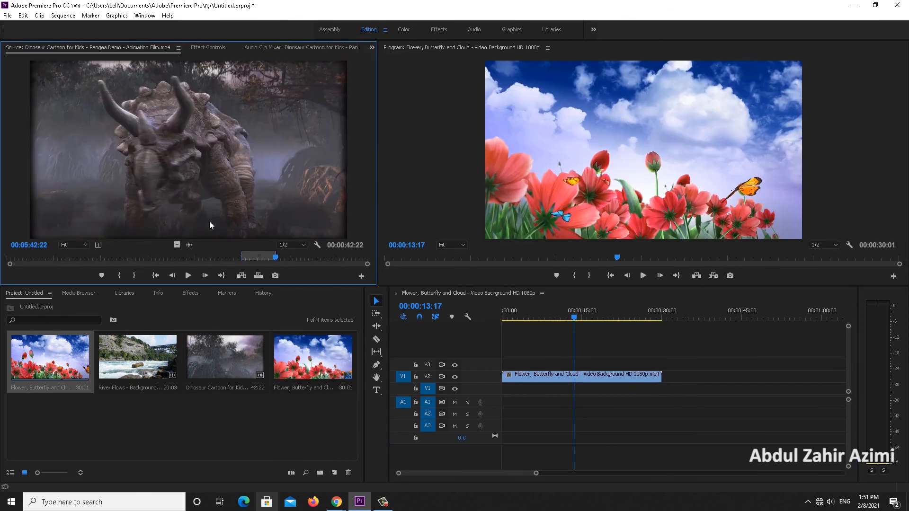
{"action": "left_click_drag", "start_coordinate": [190, 245], "coordinate": [503, 415]}
{"action": "left_click", "coordinate": [642, 275]}
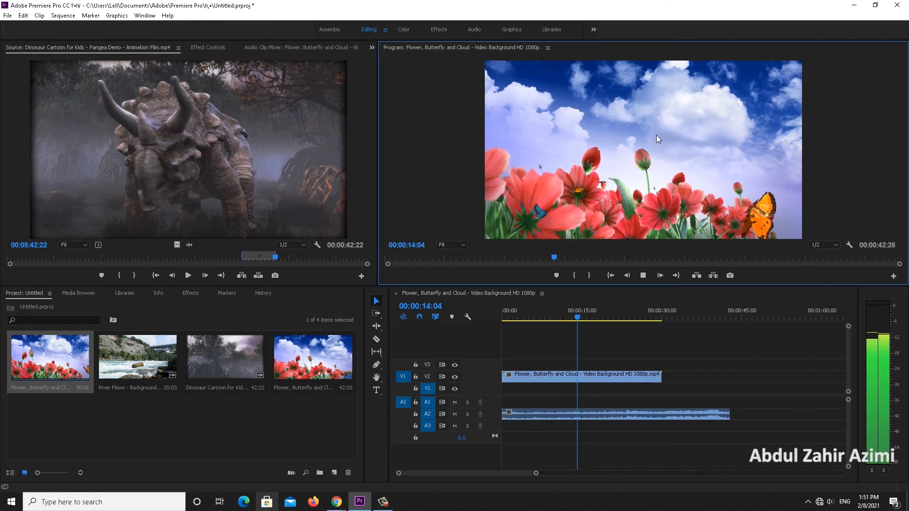
{"action": "left_click", "coordinate": [642, 275]}
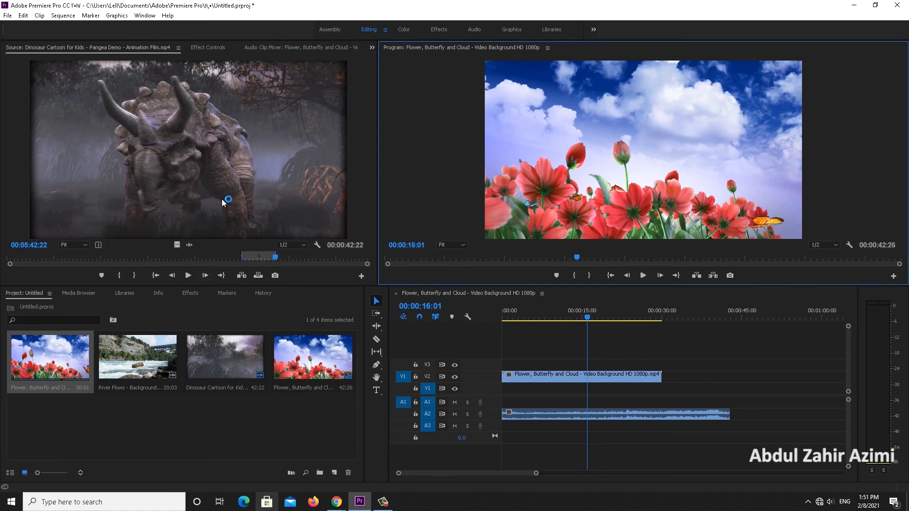
Delete the flower video and the dinosaur audio from the timeline and return the playhead to 00:00:00:00.
{"action": "left_click", "coordinate": [534, 375]}
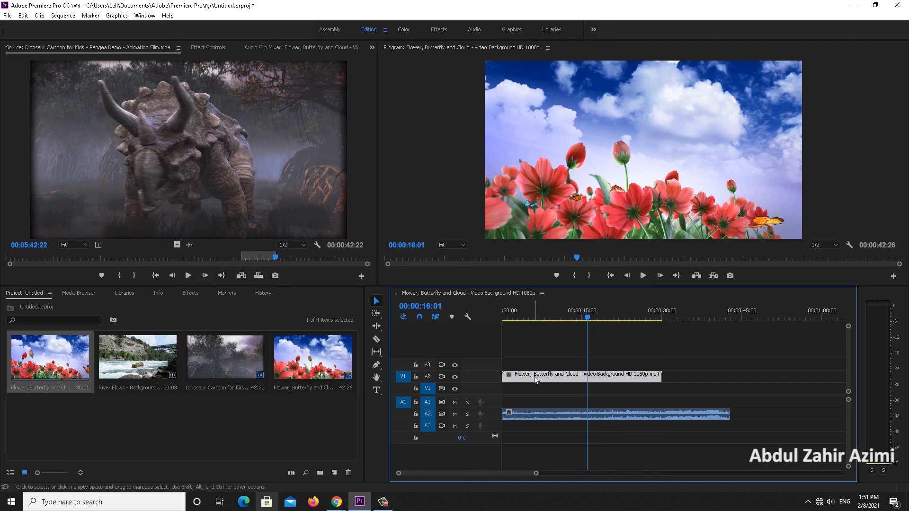
{"action": "key", "text": "Delete"}
{"action": "left_click", "coordinate": [540, 410]}
{"action": "key", "text": "Delete"}
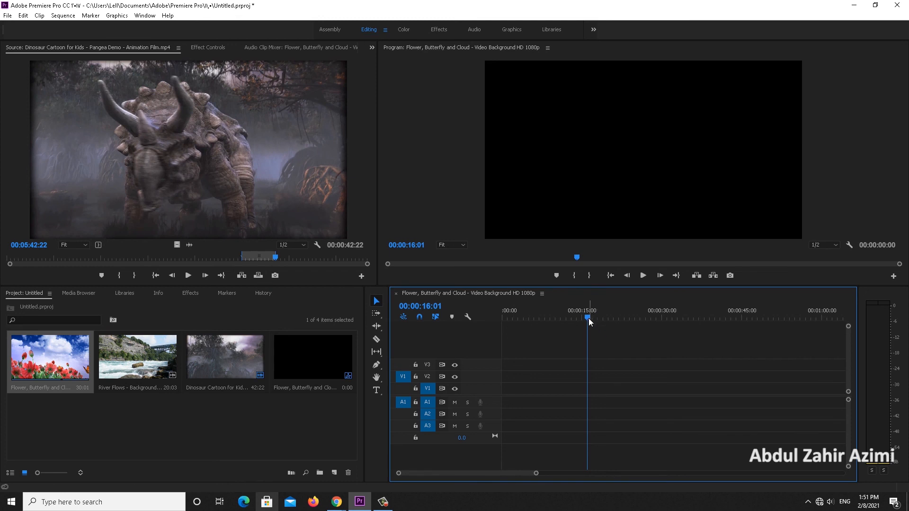
{"action": "left_click_drag", "start_coordinate": [589, 322], "coordinate": [488, 315]}
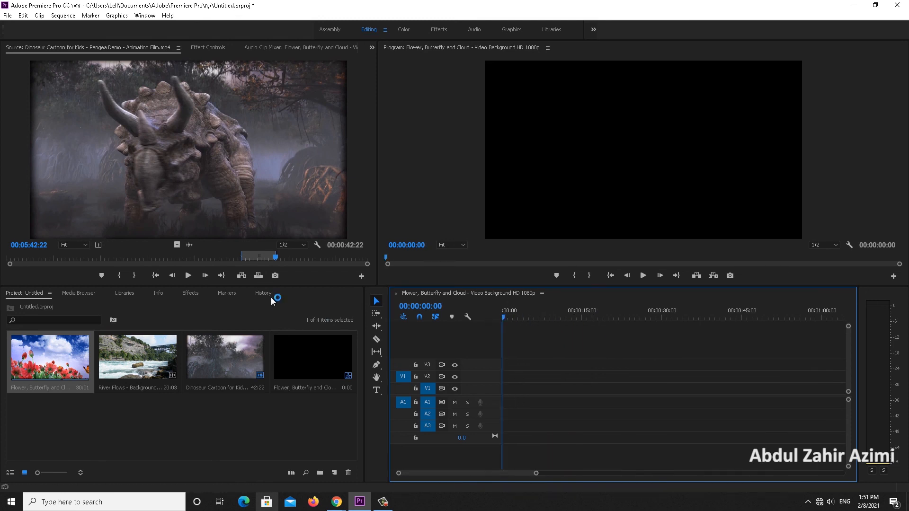
Insert the marked Dinosaur Cartoon section at the timeline's playhead and delete it from the timeline.
{"action": "left_click", "coordinate": [242, 276]}
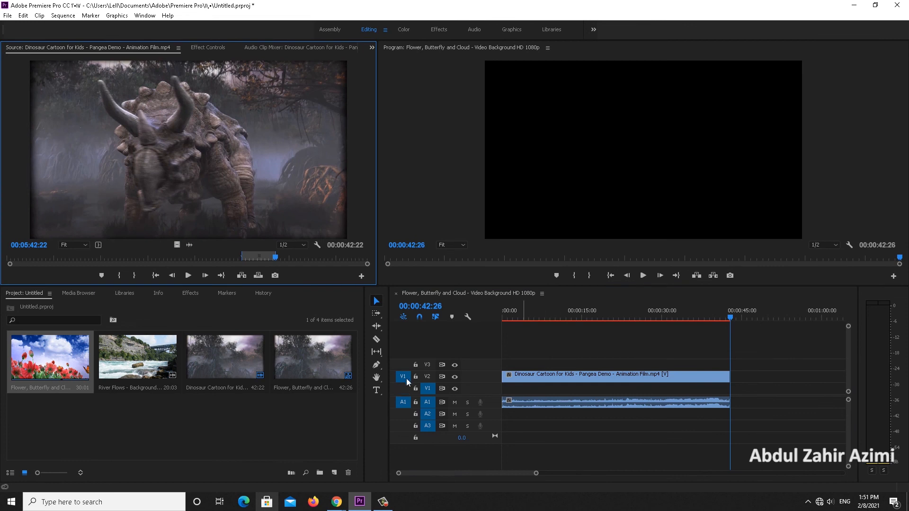
{"action": "left_click", "coordinate": [520, 375]}
{"action": "key", "text": "Delete"}
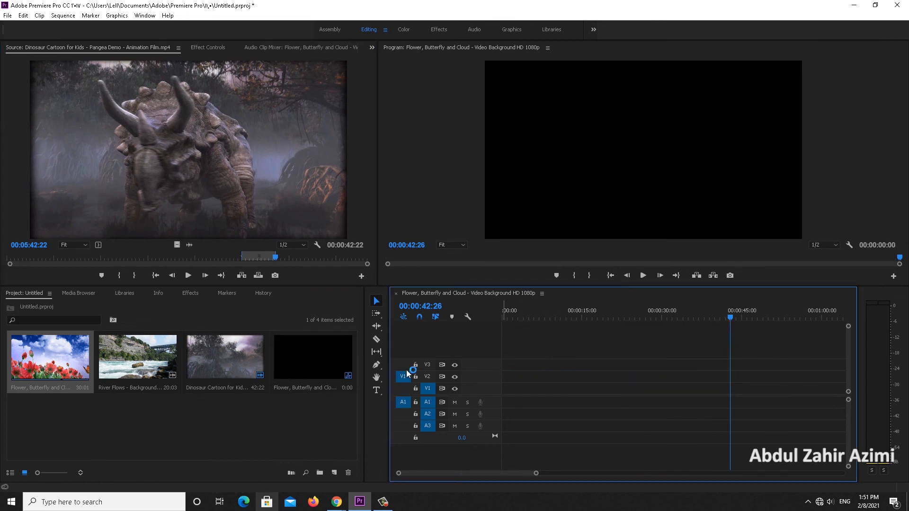
Route the source video to track V3, insert the marked Dinosaur Cartoon section at the playhead and delete it from the timeline.
{"action": "left_click", "coordinate": [400, 366]}
{"action": "left_click", "coordinate": [242, 275]}
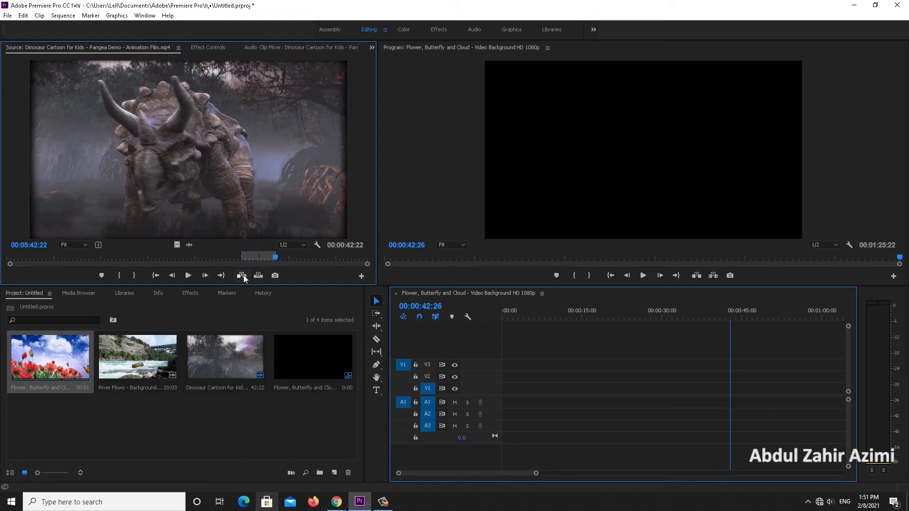
{"action": "left_click", "coordinate": [525, 364]}
{"action": "key", "text": "Delete"}
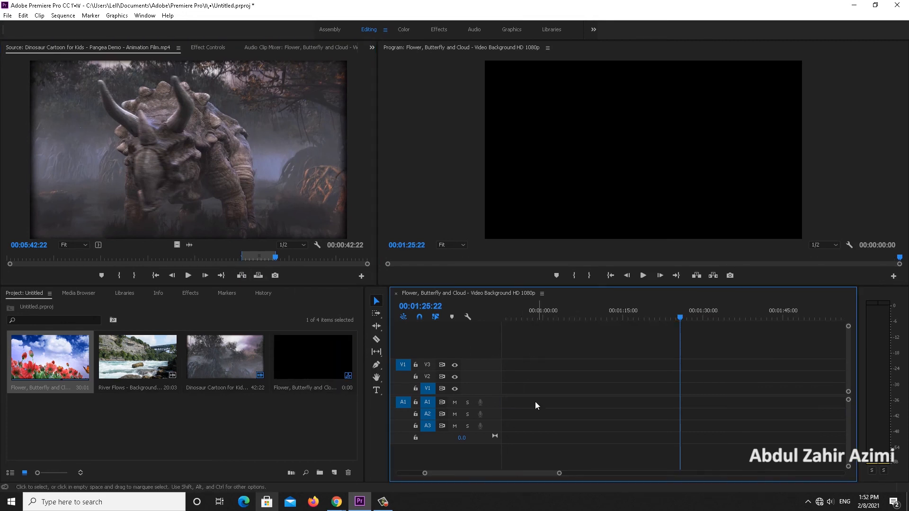
Overwrite the timeline at the playhead with the marked Dinosaur Cartoon section and delete the placed clip.
{"action": "left_click", "coordinate": [263, 279]}
{"action": "left_click", "coordinate": [629, 363]}
{"action": "key", "text": "Delete"}
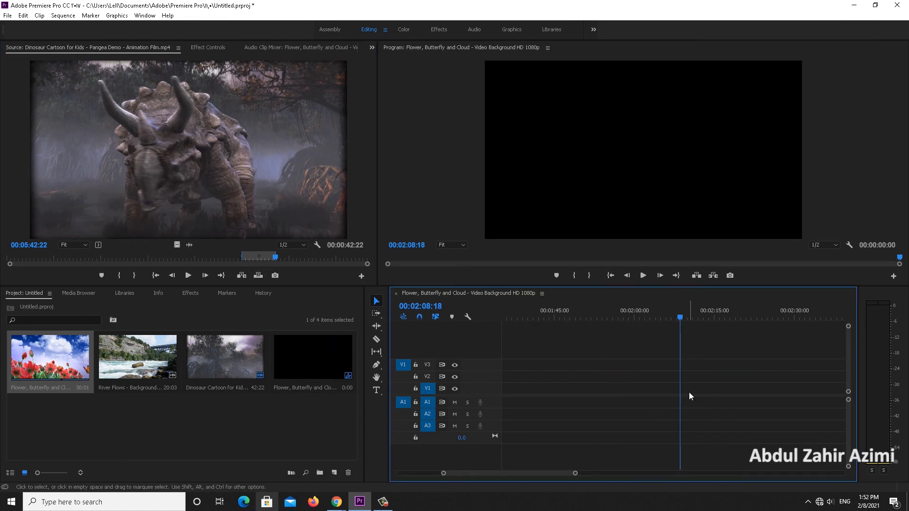
Move the timeline playhead back to 00:01:03:16 and place the marked Dinosaur Cartoon section on V2 and A1 from about 00:01:00.
{"action": "left_click_drag", "start_coordinate": [682, 317], "coordinate": [431, 365]}
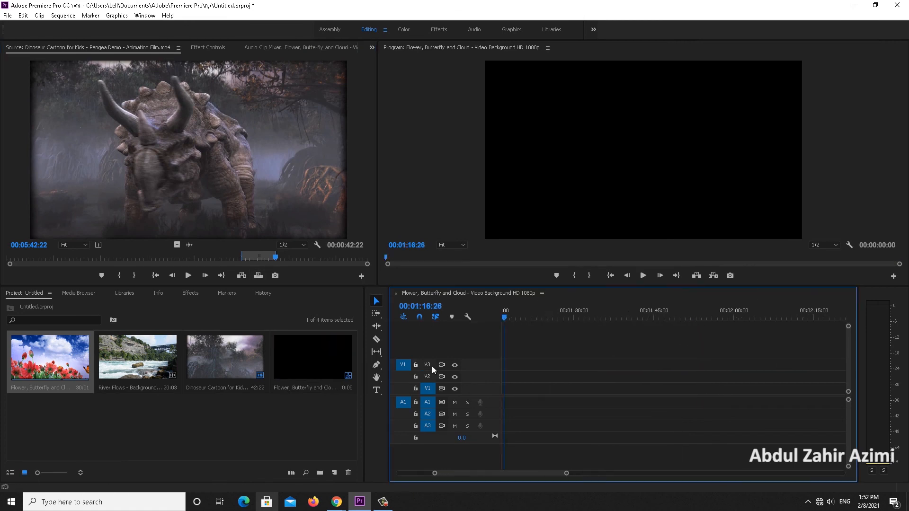
{"action": "left_click_drag", "start_coordinate": [505, 320], "coordinate": [232, 274]}
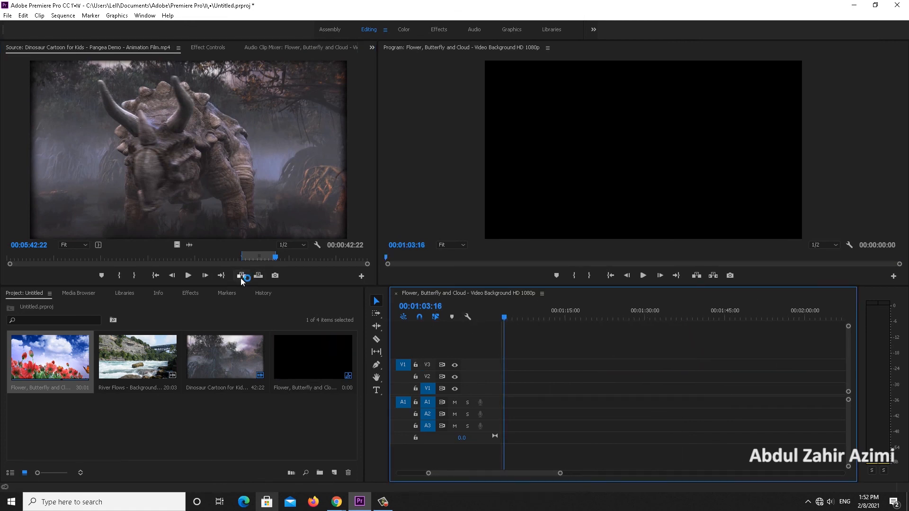
{"action": "left_click_drag", "start_coordinate": [233, 214], "coordinate": [491, 383]}
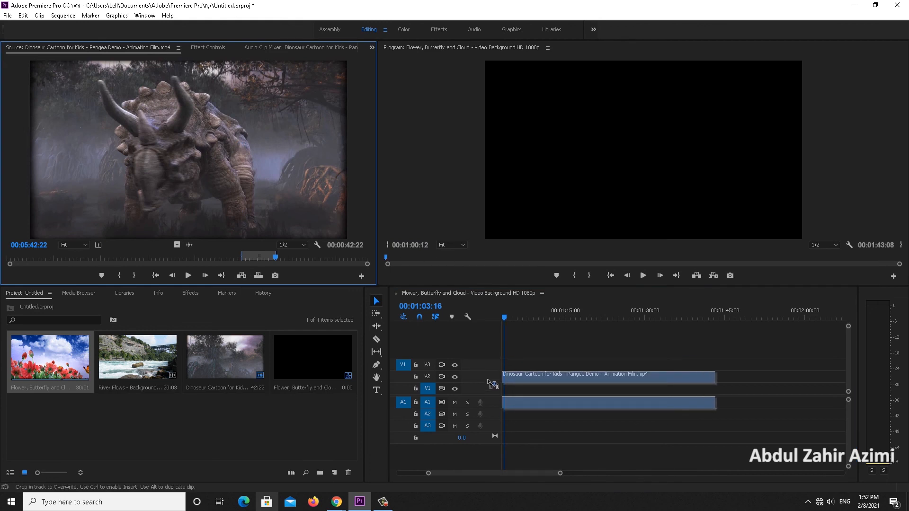
{"action": "left_click", "coordinate": [530, 272]}
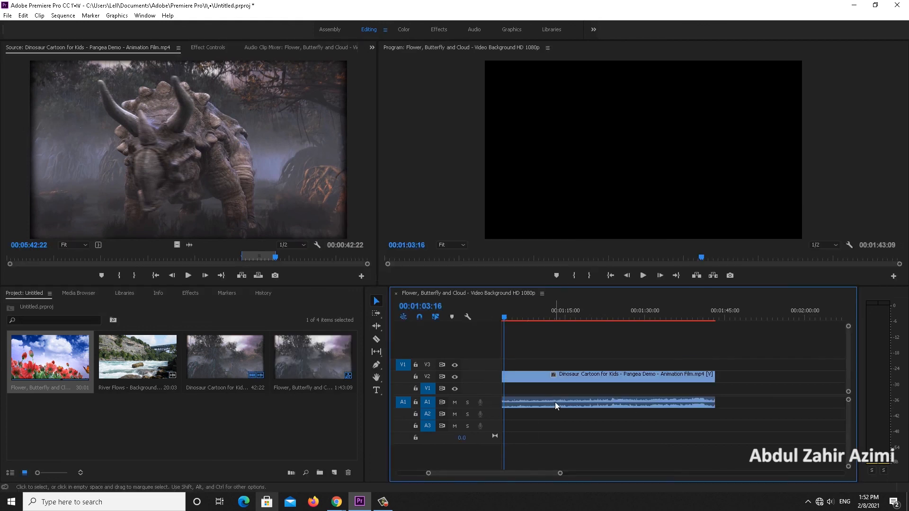
Load the River Flows clip in the Source monitor and set its video destination to track V2 at 00:01:15:00.
{"action": "left_click", "coordinate": [180, 48]}
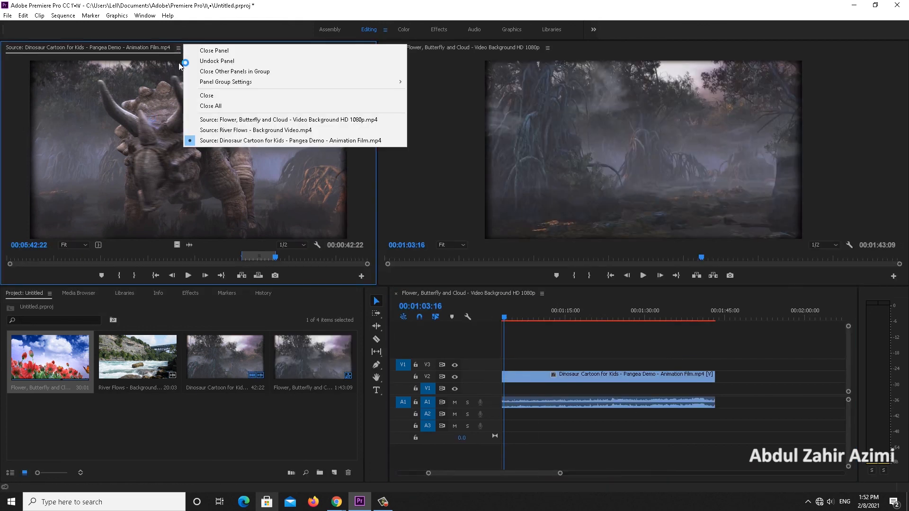
{"action": "left_click", "coordinate": [222, 135]}
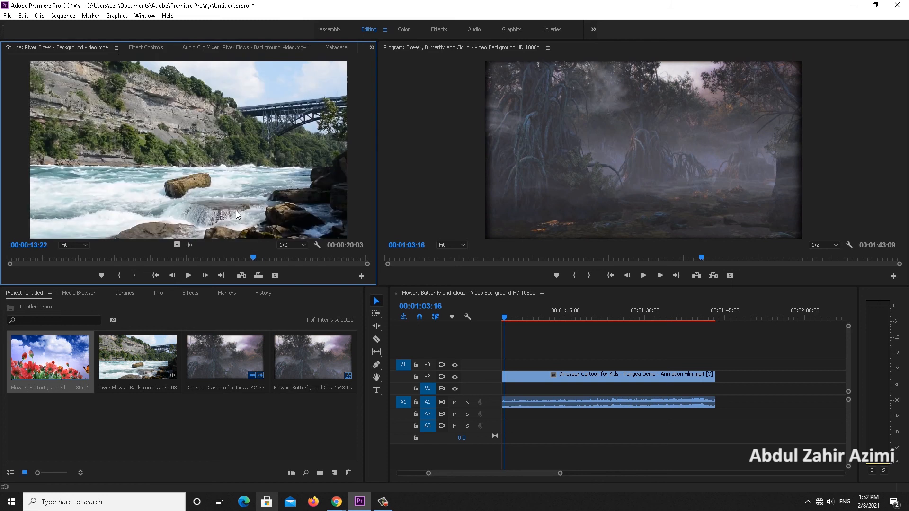
{"action": "left_click", "coordinate": [403, 377]}
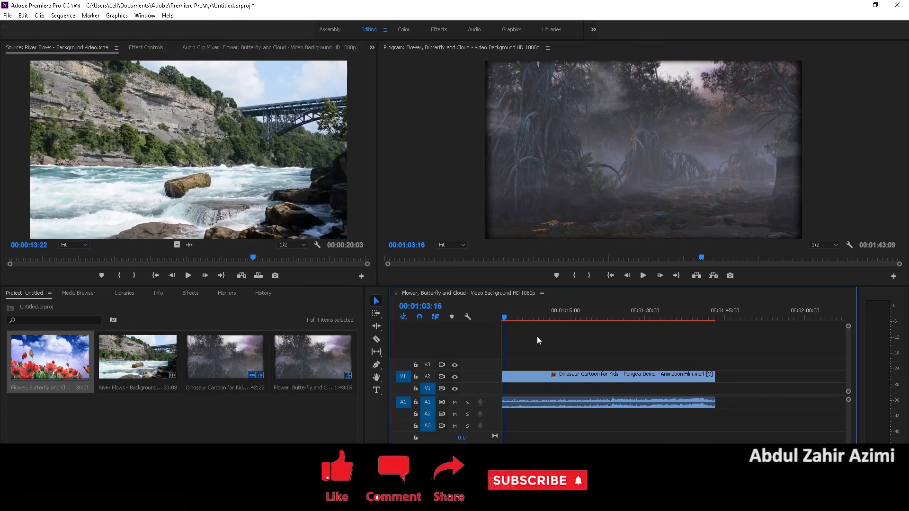
{"action": "left_click_drag", "start_coordinate": [504, 320], "coordinate": [564, 320]}
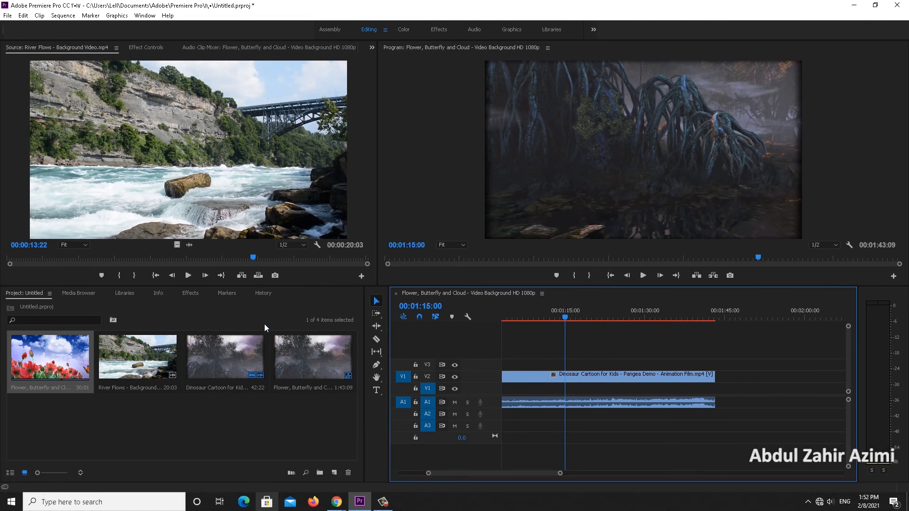
Insert the River Flows clip into the dinosaur clip at the playhead, check the end of the inserted clip, and undo the insert.
{"action": "left_click", "coordinate": [242, 275]}
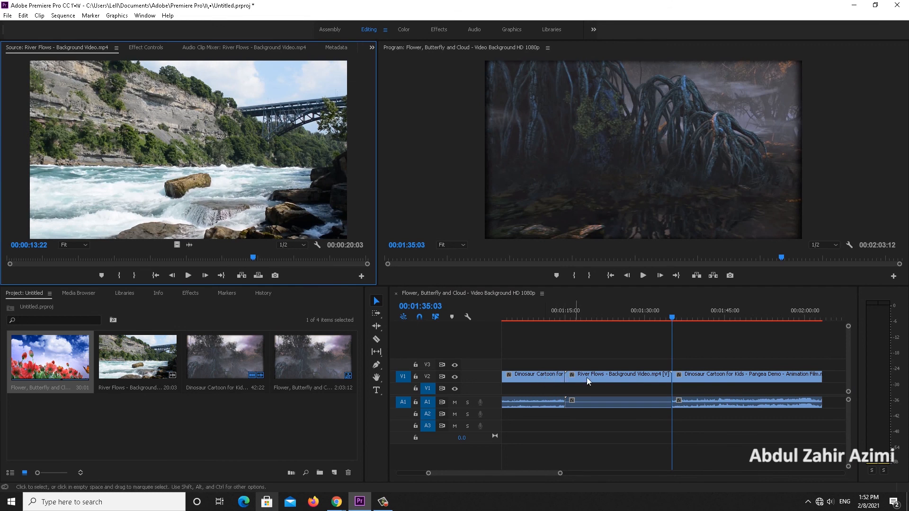
{"action": "mouse_move", "coordinate": [664, 321]}
{"action": "left_mouse_down"}
{"action": "mouse_move", "coordinate": [561, 330]}
{"action": "mouse_move", "coordinate": [675, 330]}
{"action": "left_mouse_up"}
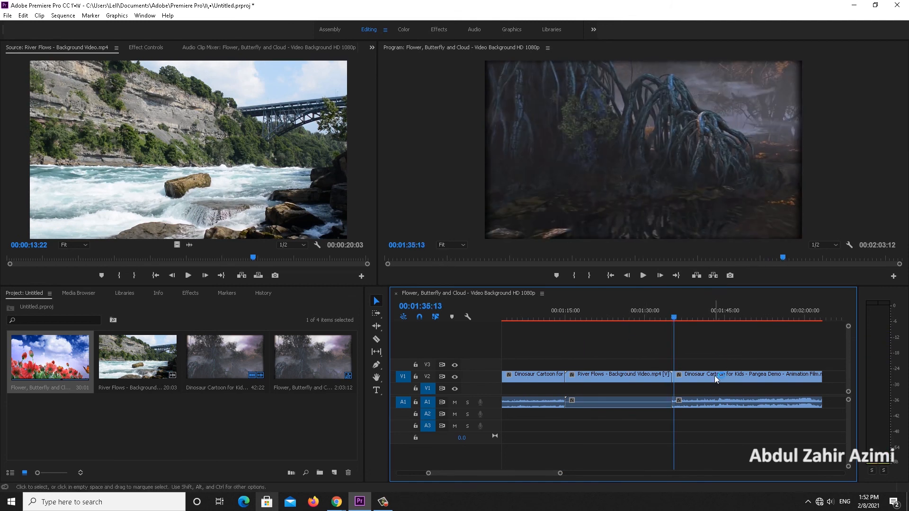
{"action": "key", "text": "ctrl+z"}
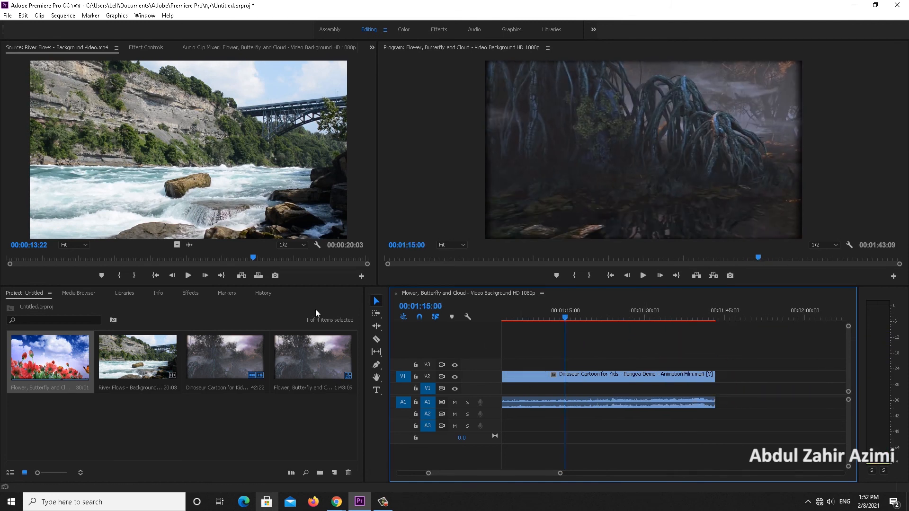
Overwrite part of the dinosaur clip with the River Flows clip, preview the replaced section, and undo the overwrite.
{"action": "left_click", "coordinate": [260, 275]}
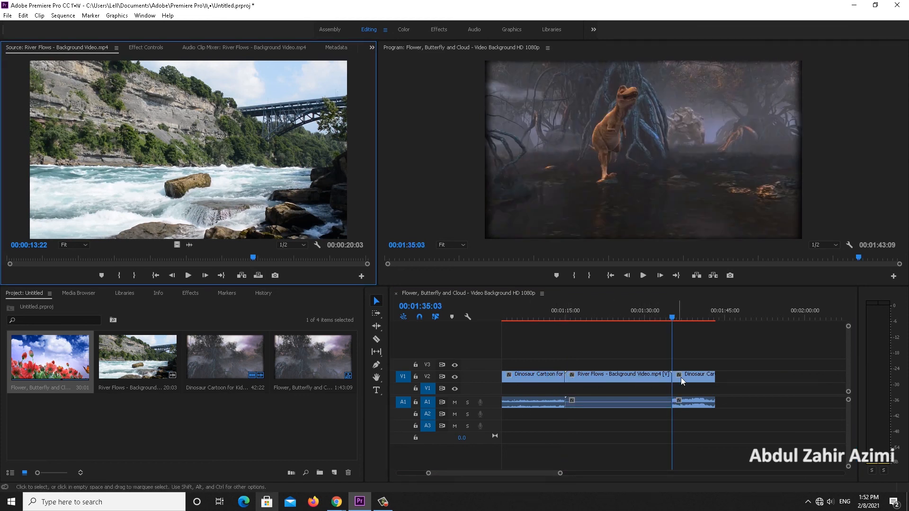
{"action": "left_click_drag", "start_coordinate": [667, 319], "coordinate": [626, 319]}
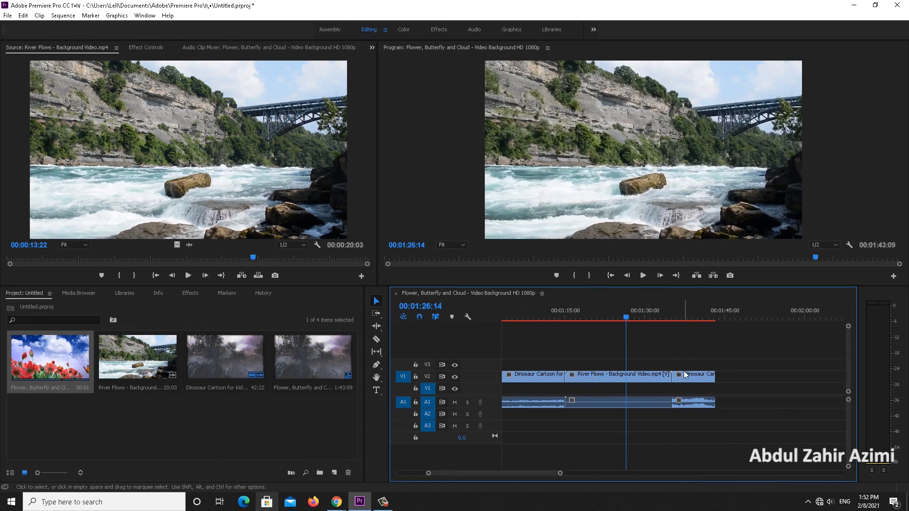
{"action": "key", "text": "ctrl+z"}
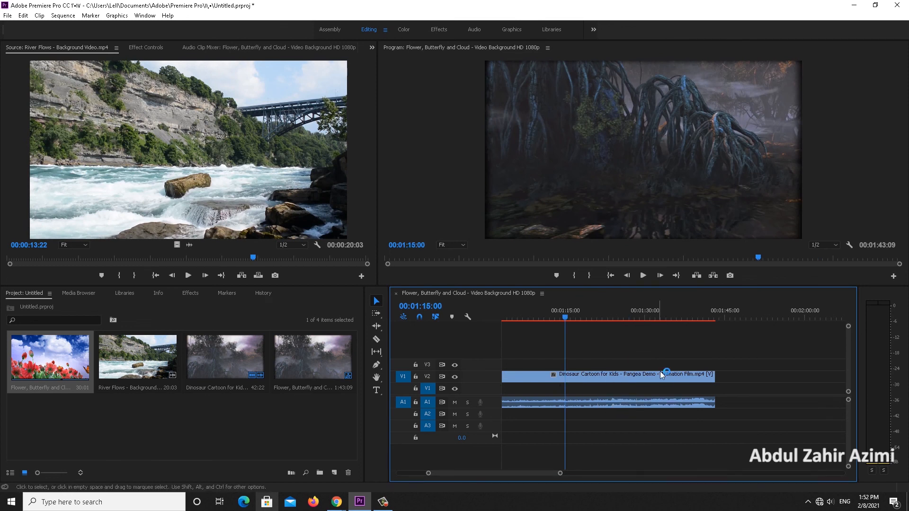
Compare Insert and Overwrite again with the River Flows clip at 00:01:15:00, undoing each edit.
{"action": "left_click", "coordinate": [241, 276]}
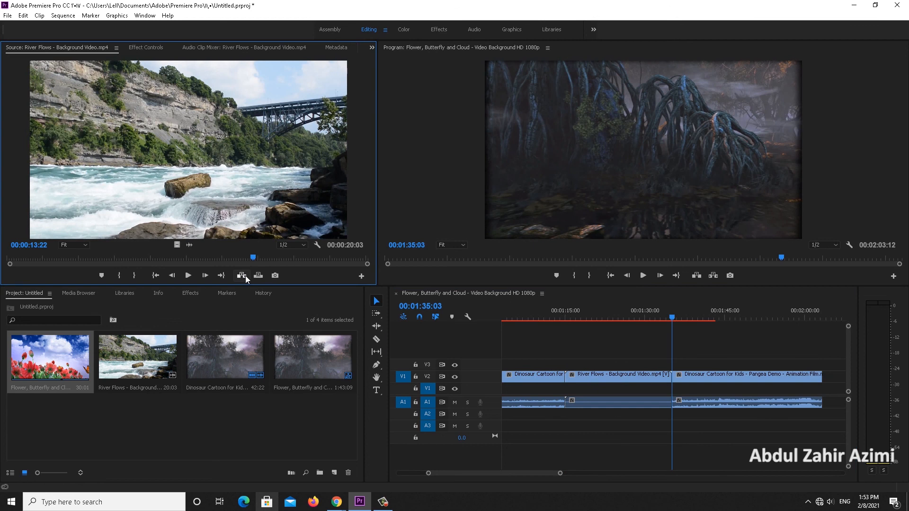
{"action": "key", "text": "ctrl+z"}
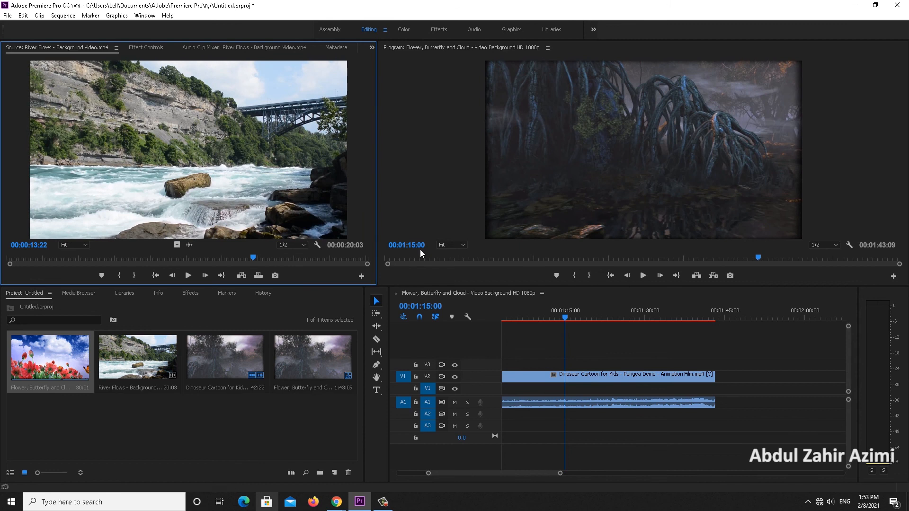
{"action": "left_click", "coordinate": [258, 275]}
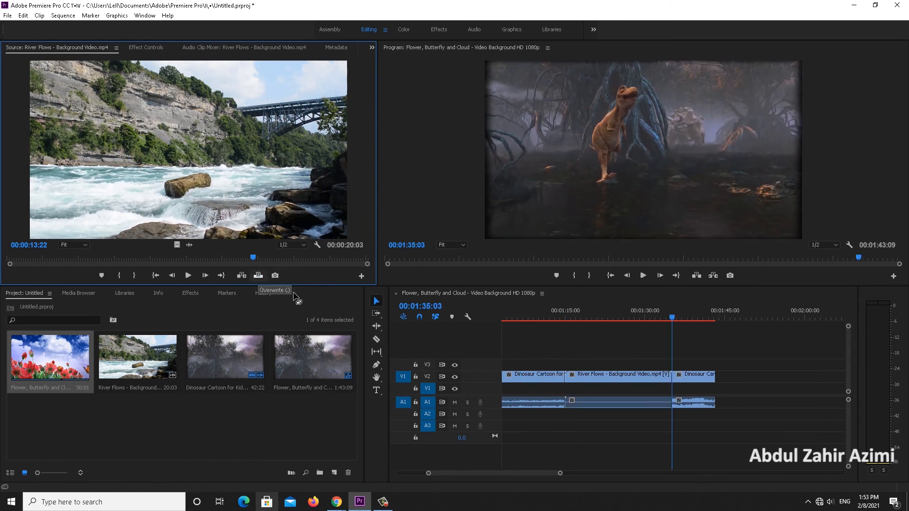
{"action": "key", "text": "ctrl+z"}
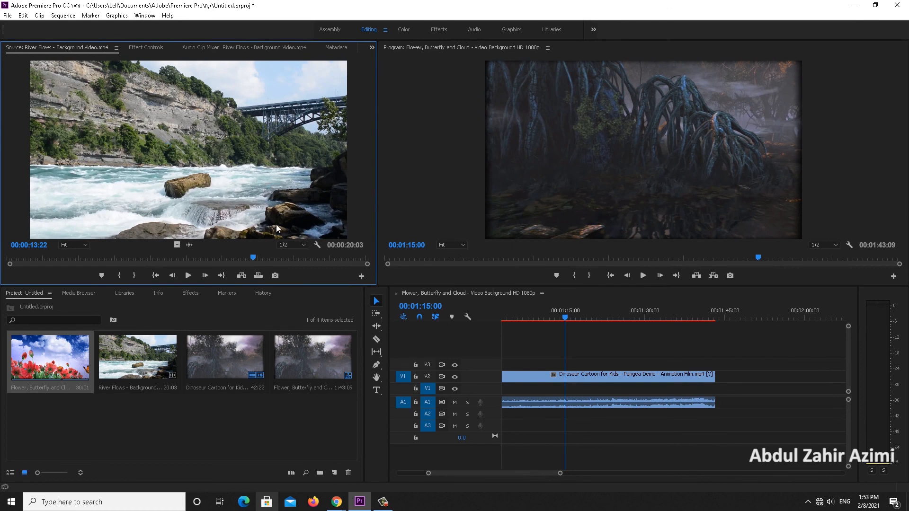
Export the current River Flows frame as a JPEG named Picture, imported into the project, and place it on V3 around 00:01:15:00.
{"action": "left_click", "coordinate": [275, 276]}
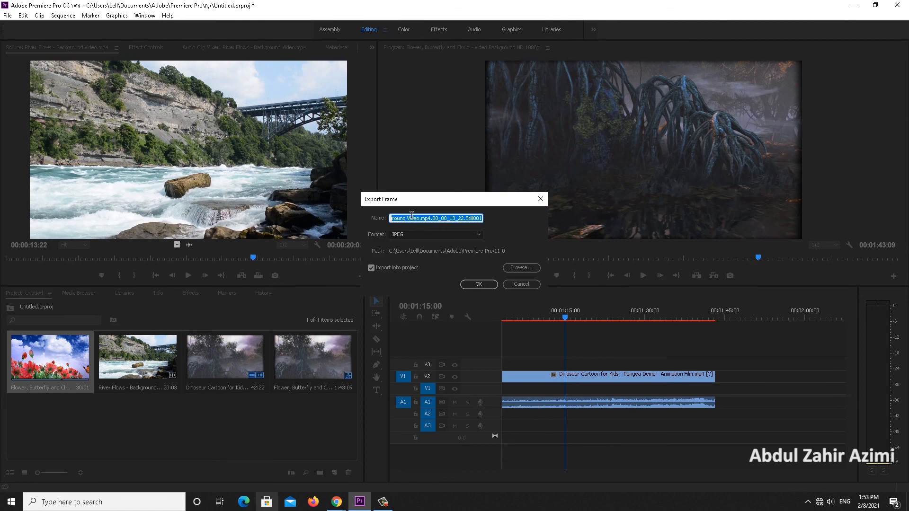
{"action": "type", "text": "Picture"}
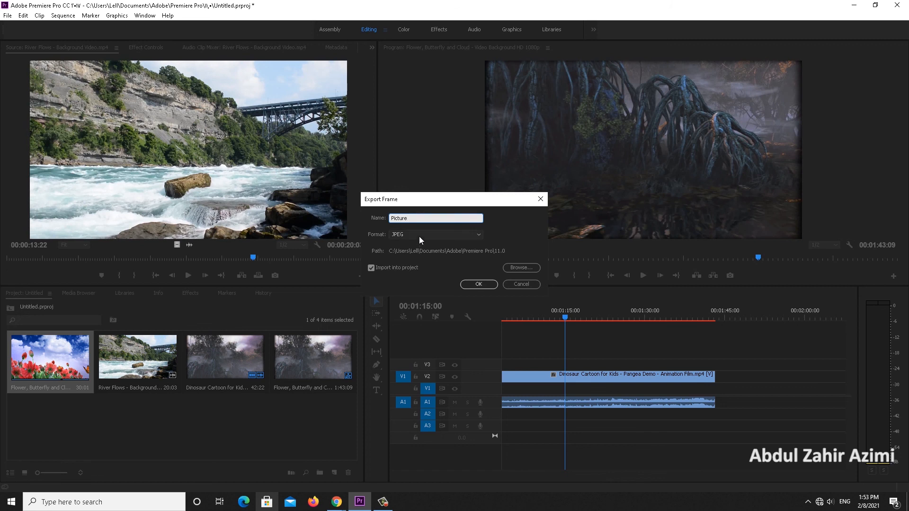
{"action": "left_click", "coordinate": [419, 237]}
{"action": "left_click", "coordinate": [418, 237]}
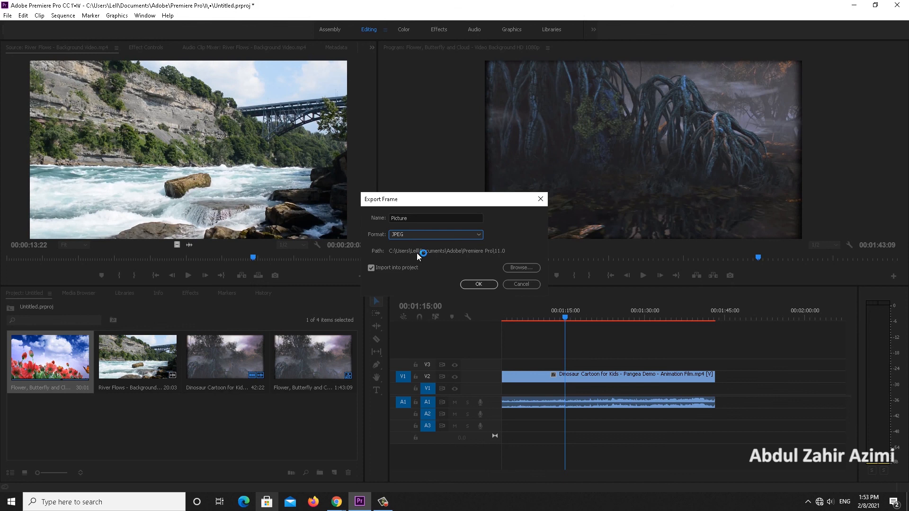
{"action": "left_click", "coordinate": [479, 284]}
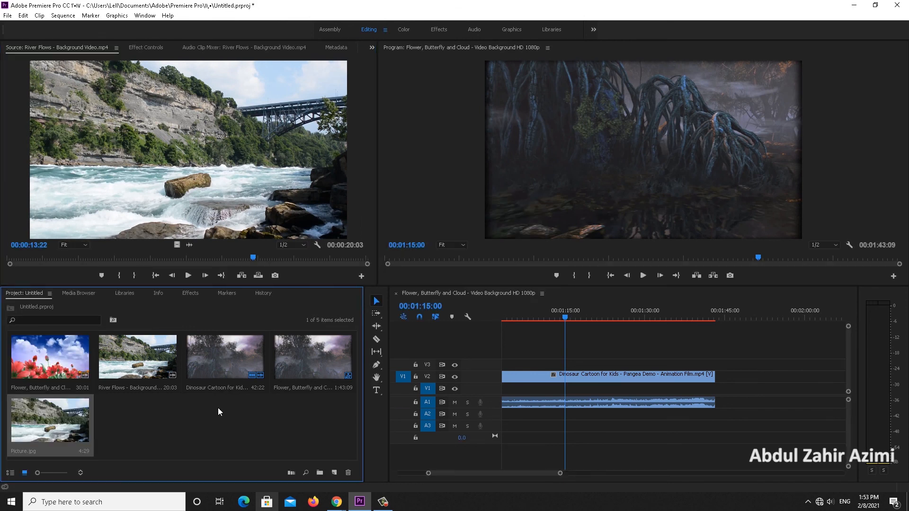
{"action": "left_click_drag", "start_coordinate": [61, 417], "coordinate": [573, 363]}
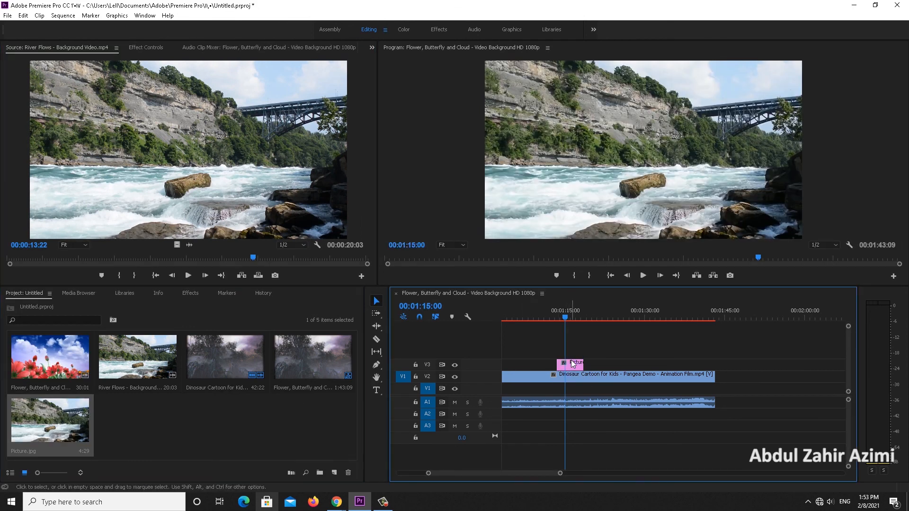